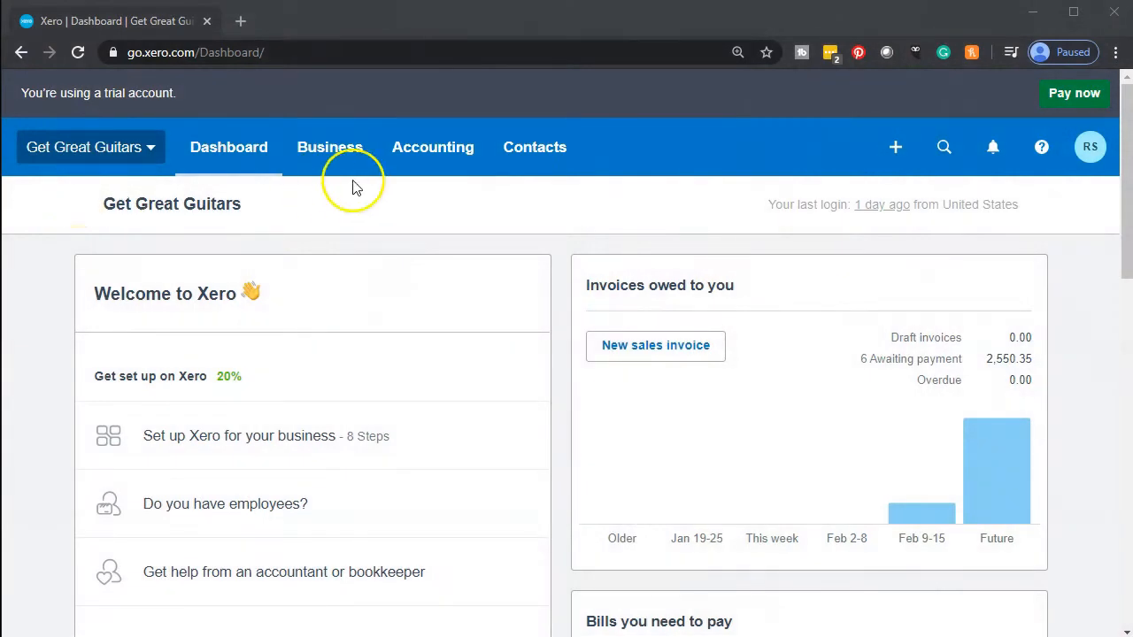
Step: Open the Trial Balance report and duplicate its browser tab
left_click(432, 167)
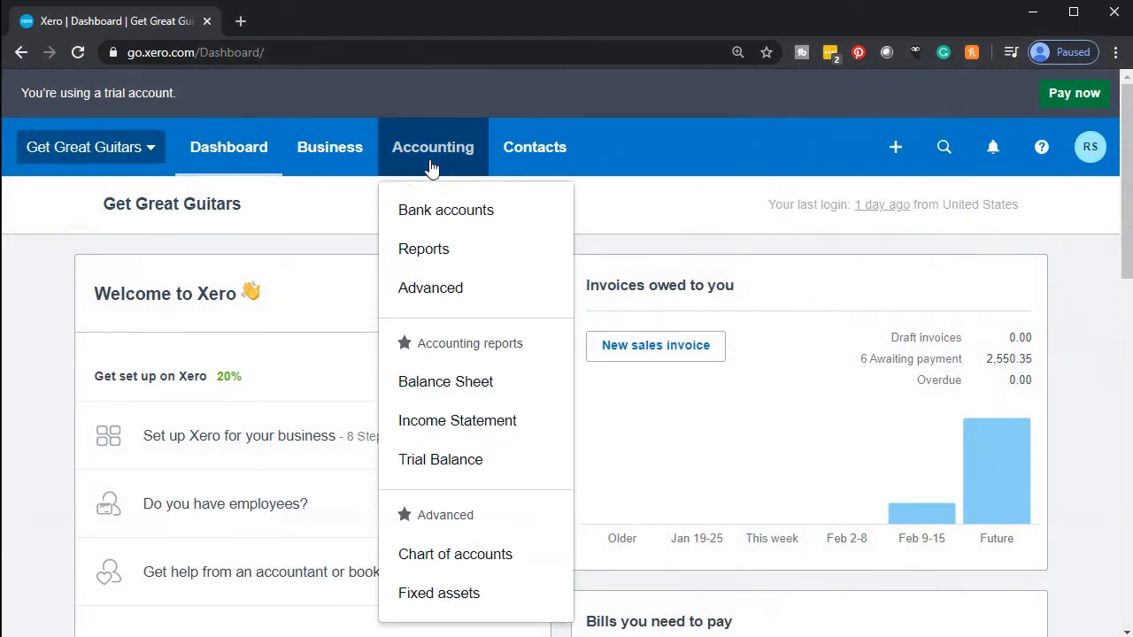
left_click(486, 472)
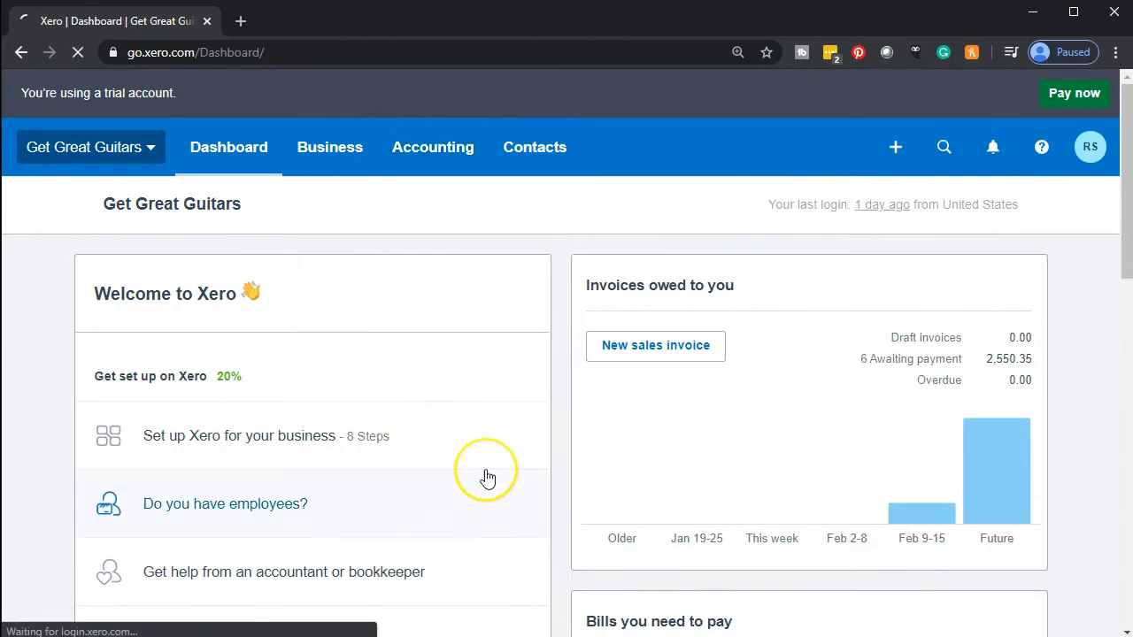
left_click(452, 470)
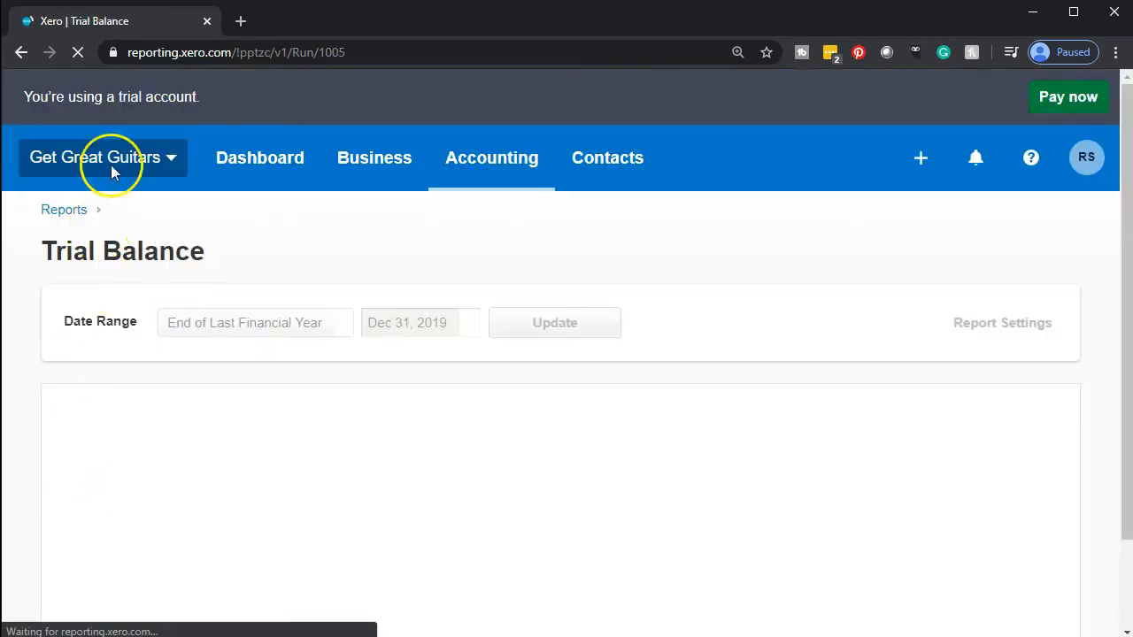
right_click(144, 25)
left_click(181, 89)
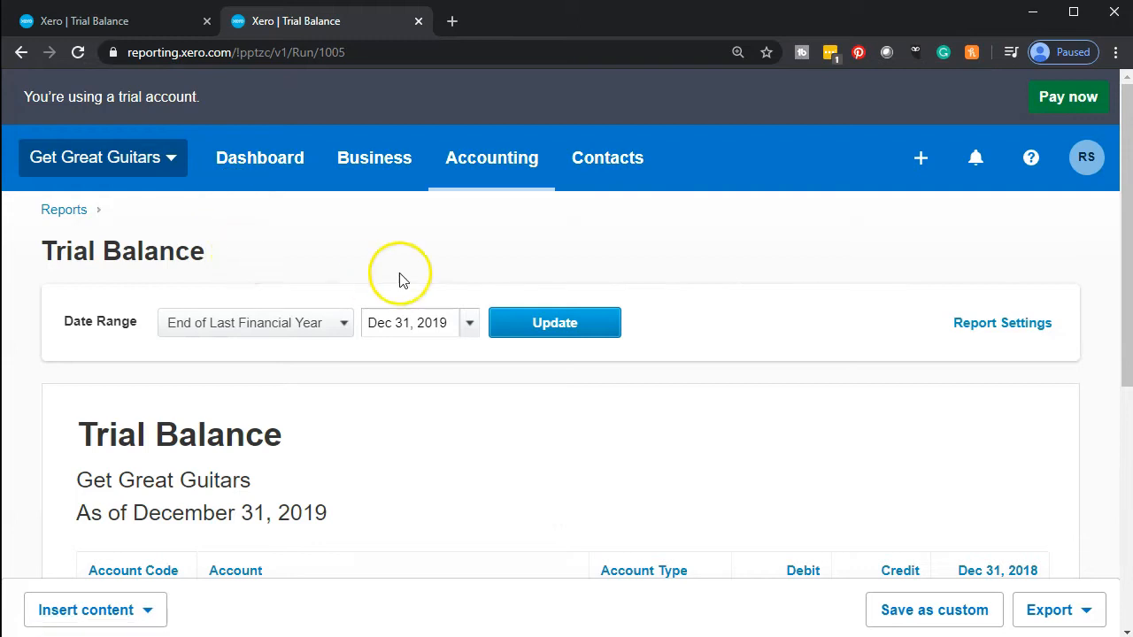
Step: Set the Trial Balance date to Feb 29, 2020 in the duplicated tab and update the report
left_click(471, 326)
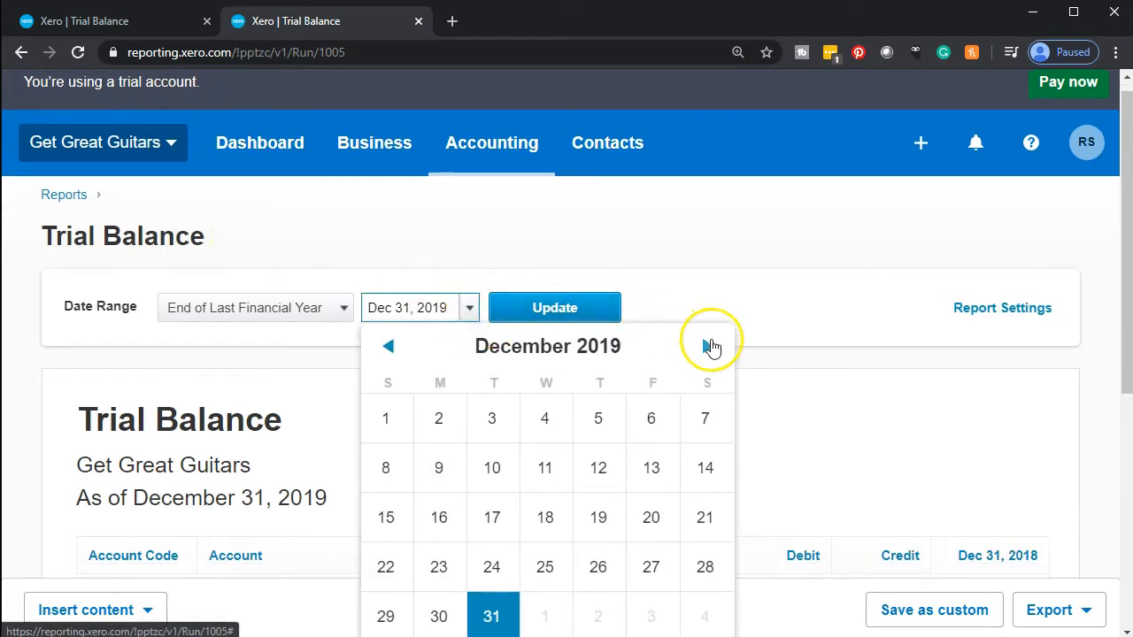
left_click(708, 346)
left_click(711, 347)
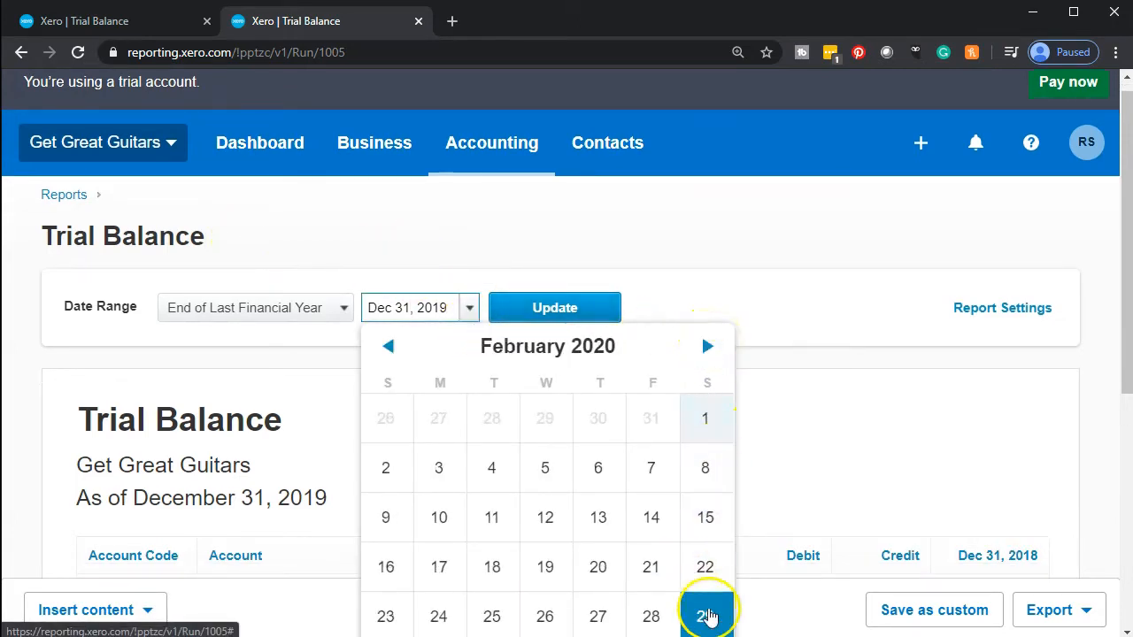
left_click(705, 614)
left_click(582, 308)
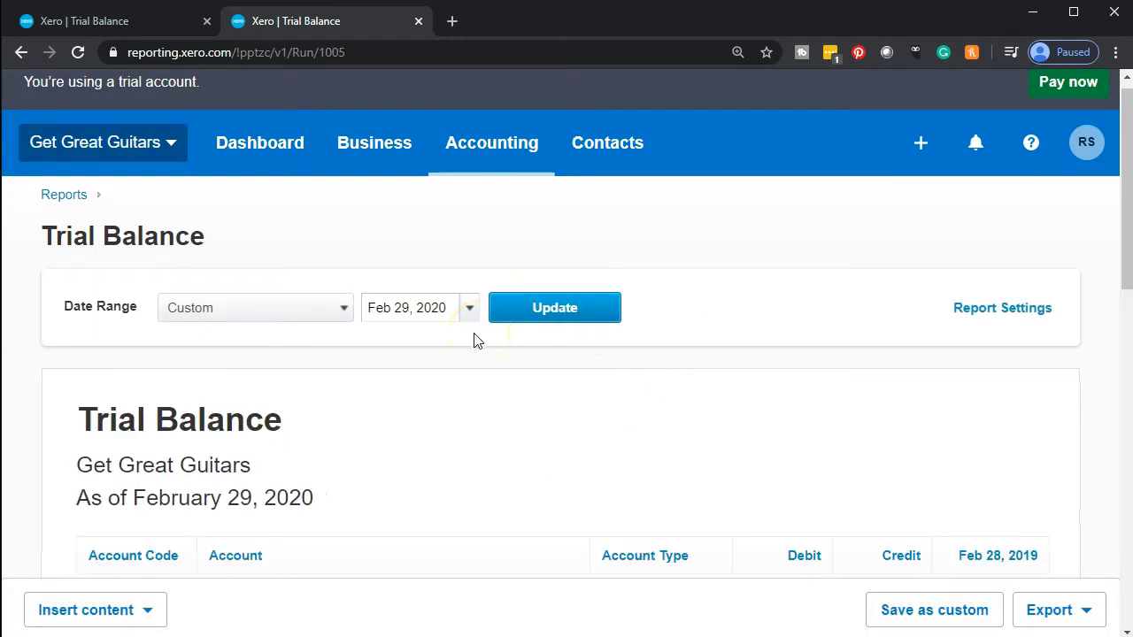
Step: Examine the Accounts Payable balance in the trial balance and the vendor workflow on the QuickBooks Desktop home page
scroll(474, 341, "down", 3)
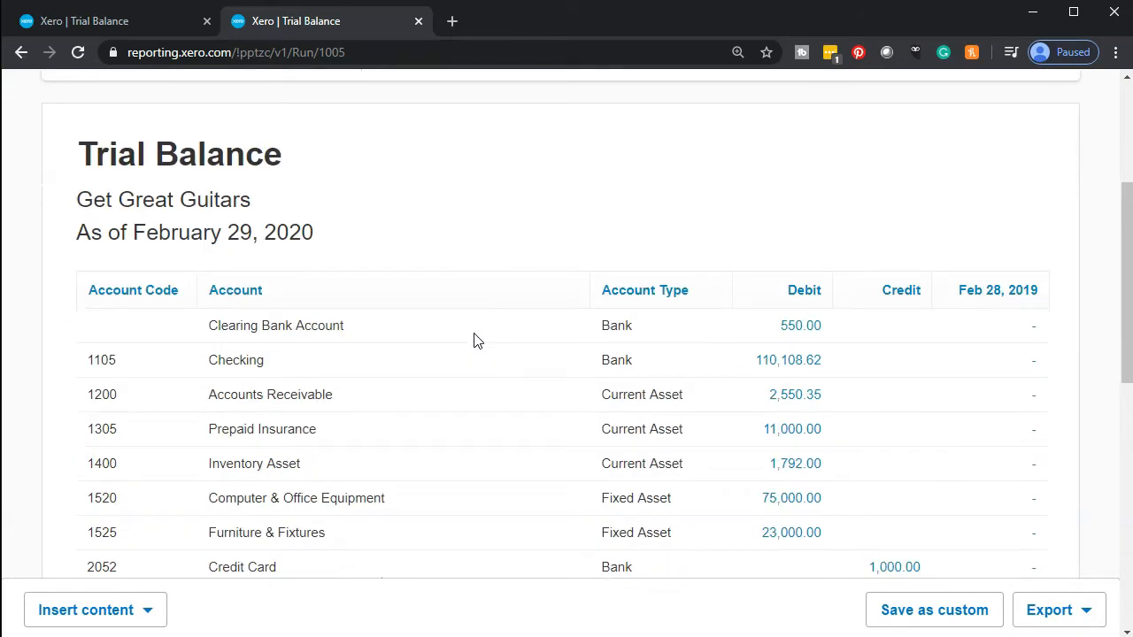
scroll(474, 341, "down", 3)
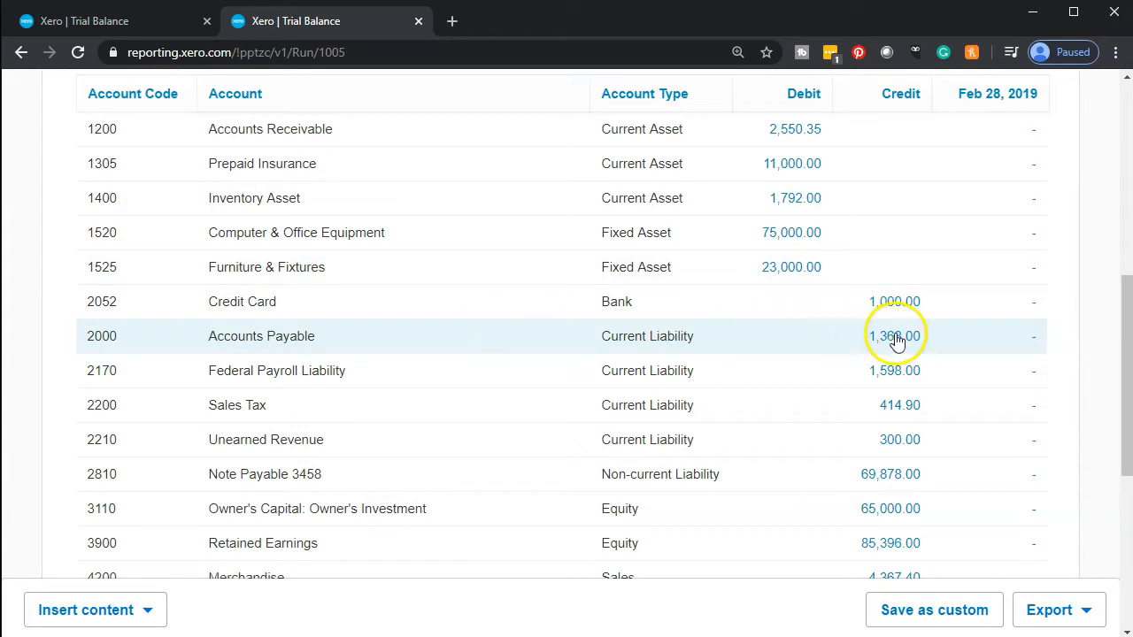
left_click(932, 344)
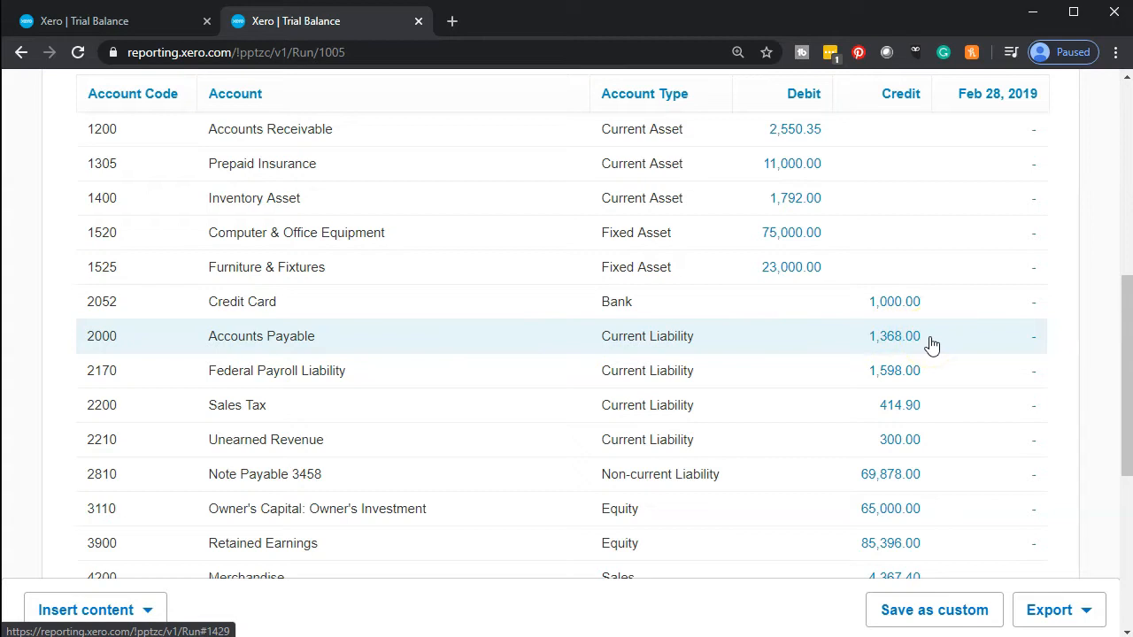
scroll(932, 344, "up", 2)
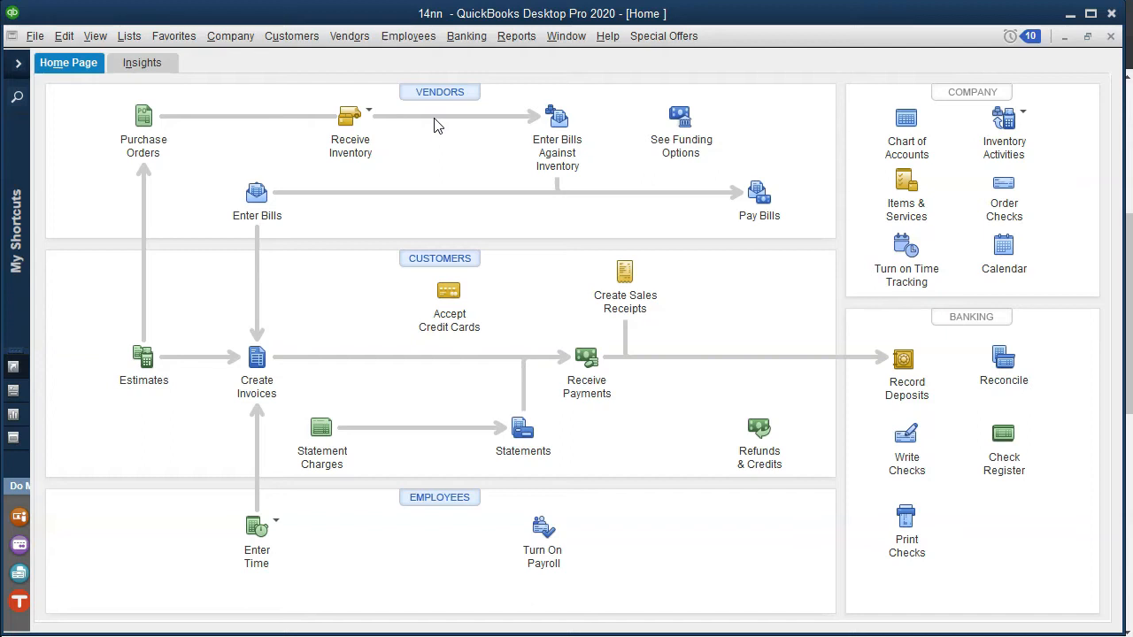
left_click(436, 163)
left_click(1070, 17)
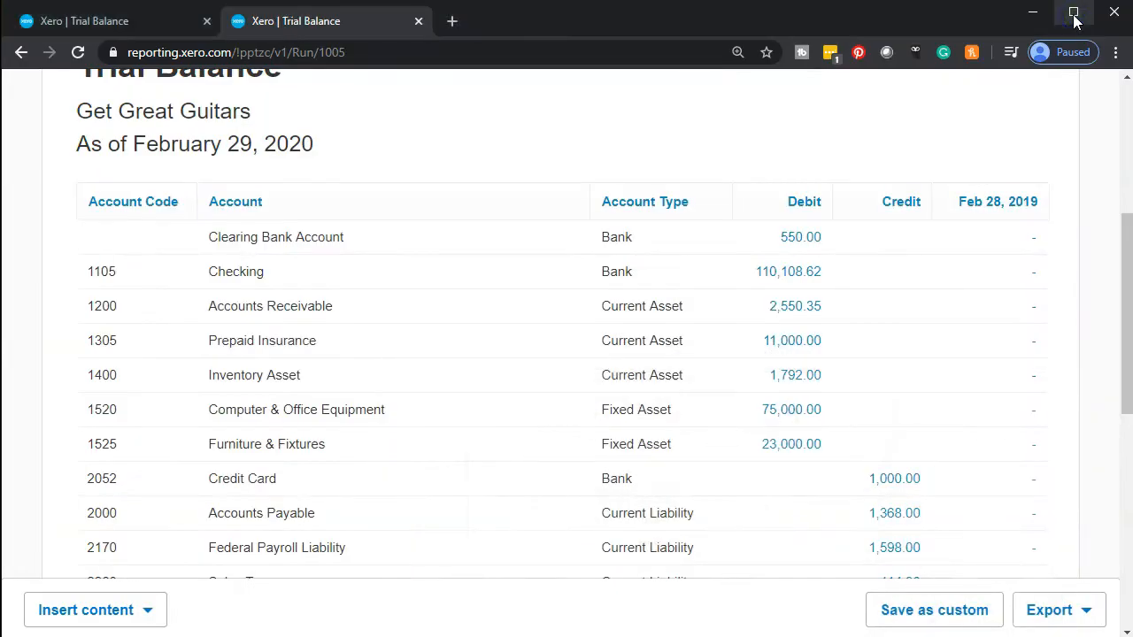
Step: Return the original Xero tab to the dashboard and open the list of bills awaiting payment through the purchases overview
left_click(118, 29)
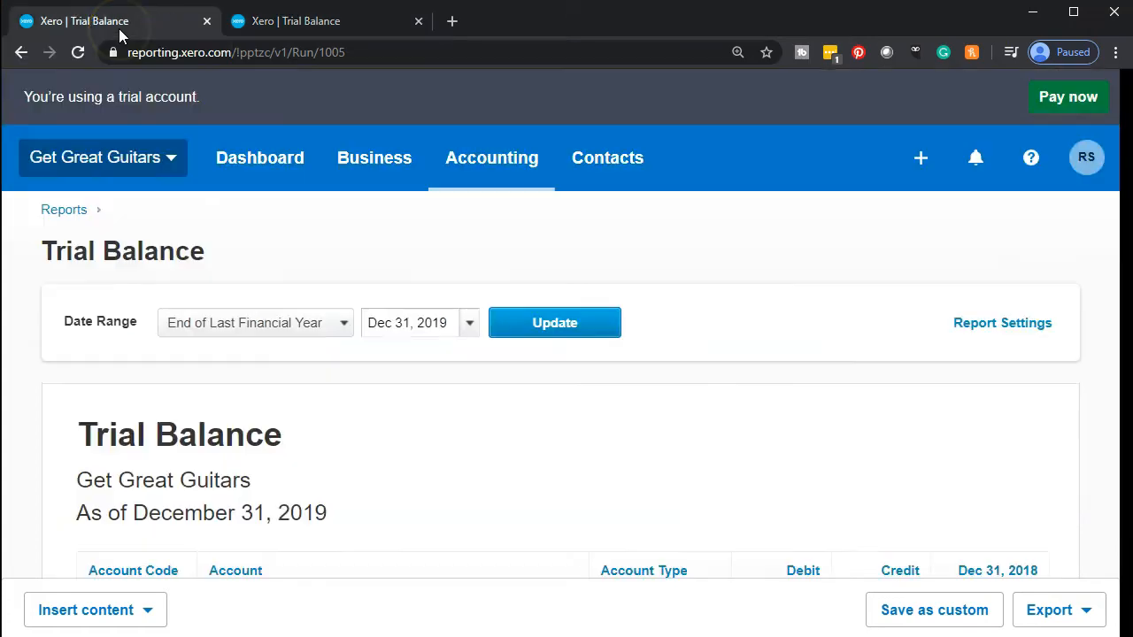
left_click(254, 164)
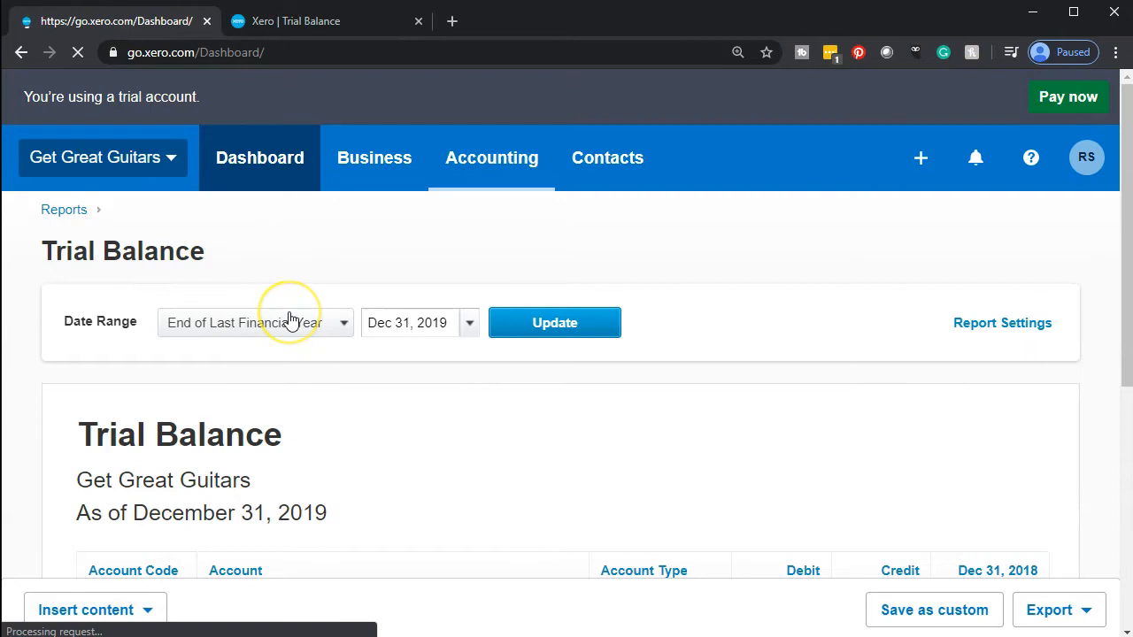
left_click(718, 399)
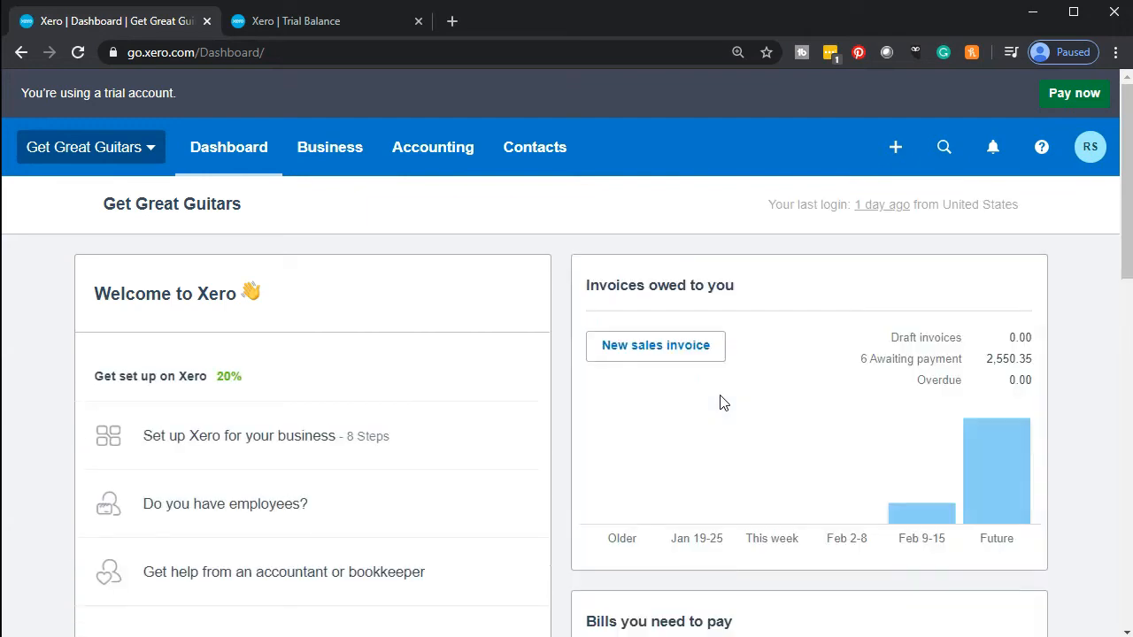
scroll(722, 402, "down", 3)
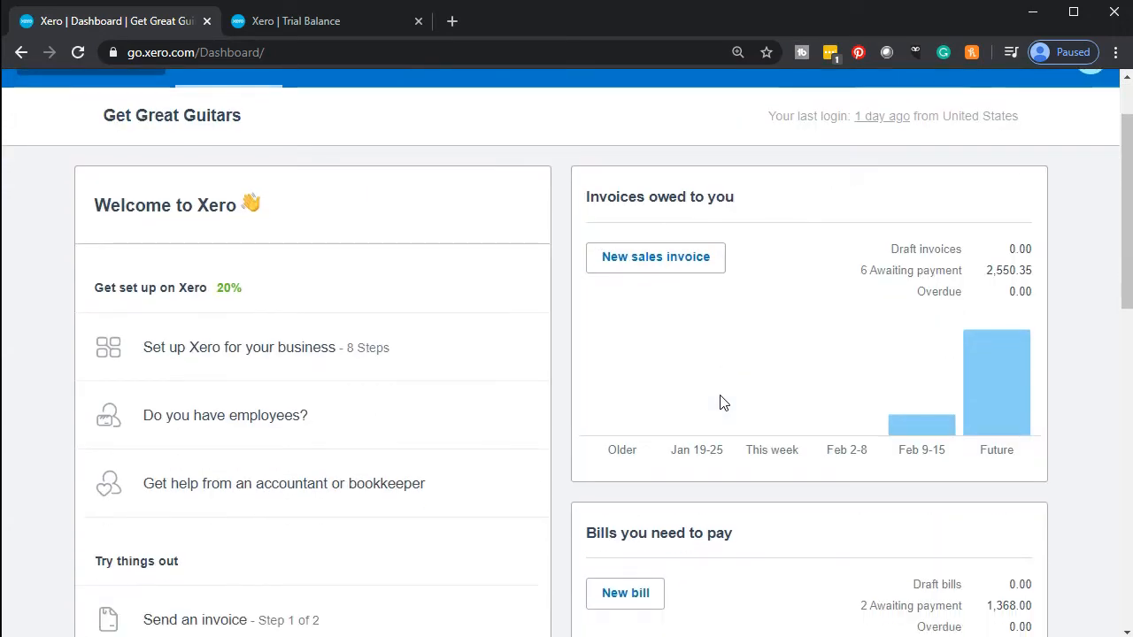
scroll(721, 403, "down", 1)
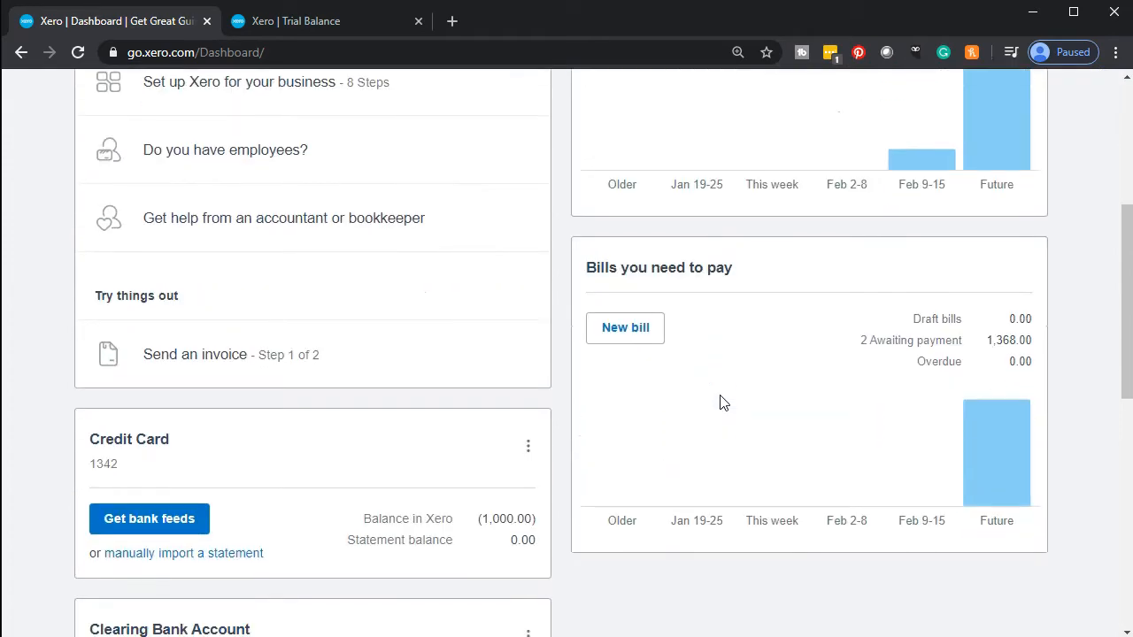
left_click(698, 278)
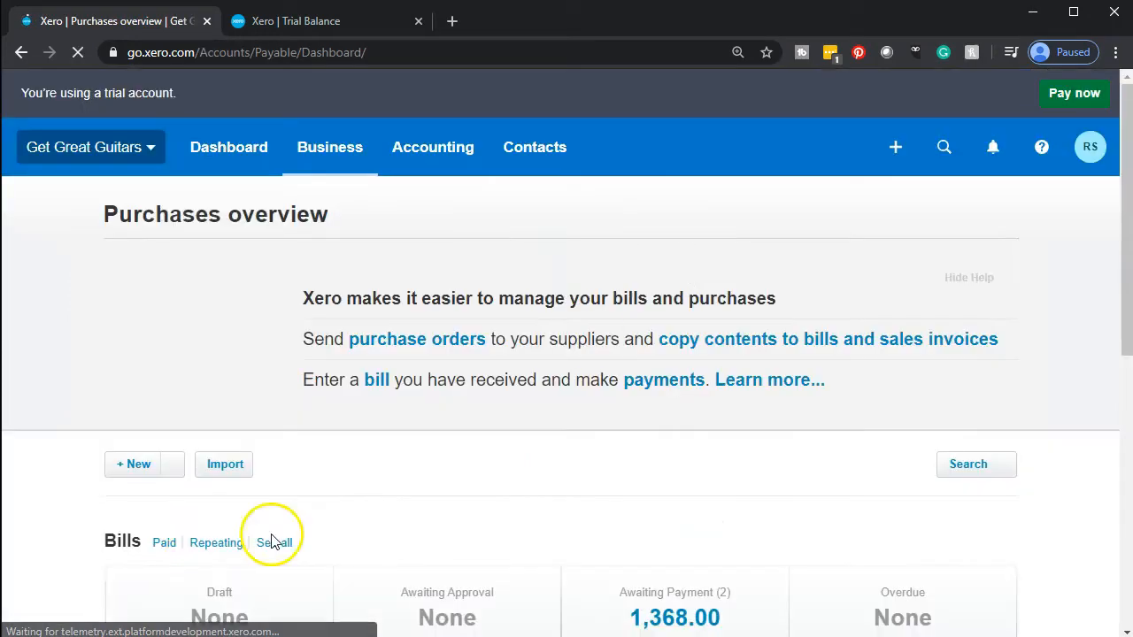
scroll(189, 404, "down", 3)
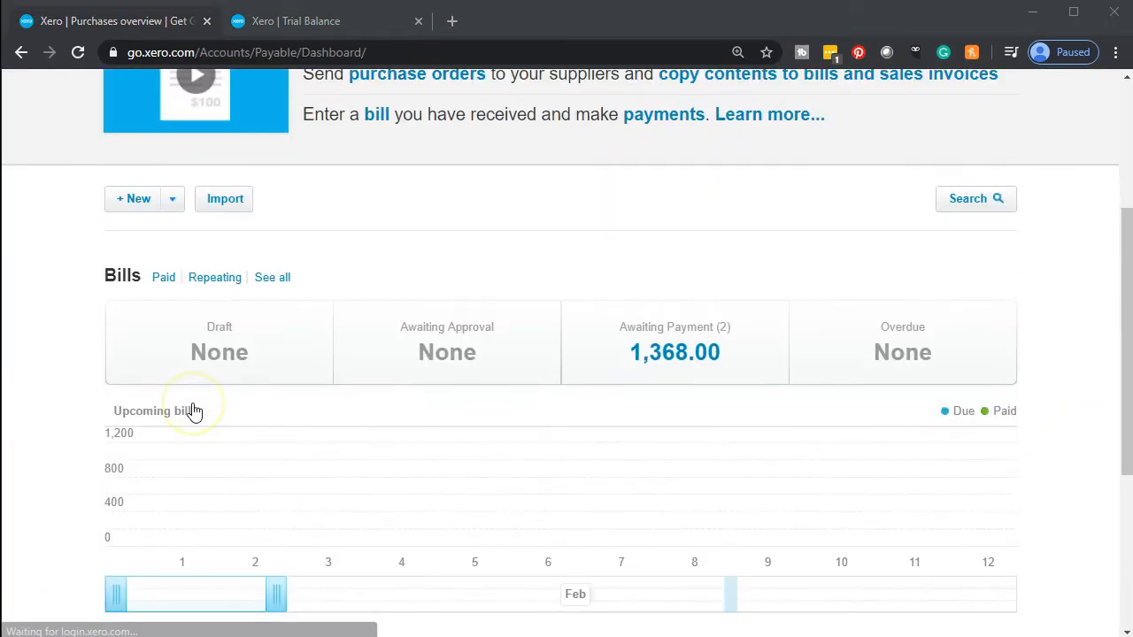
left_click(656, 370)
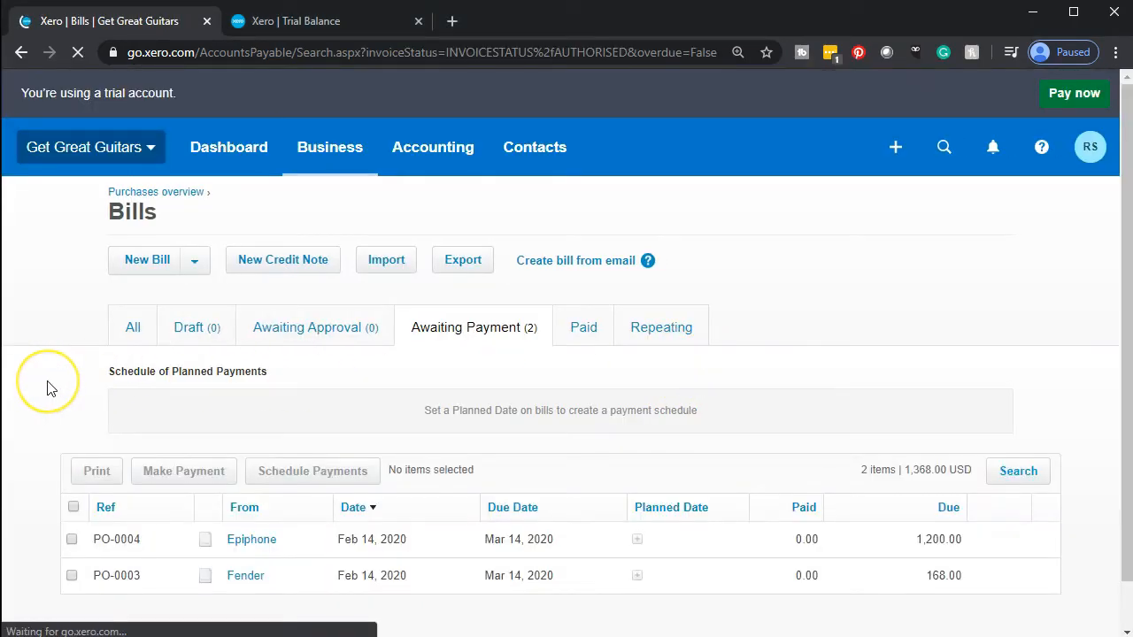
scroll(50, 390, "down", 1)
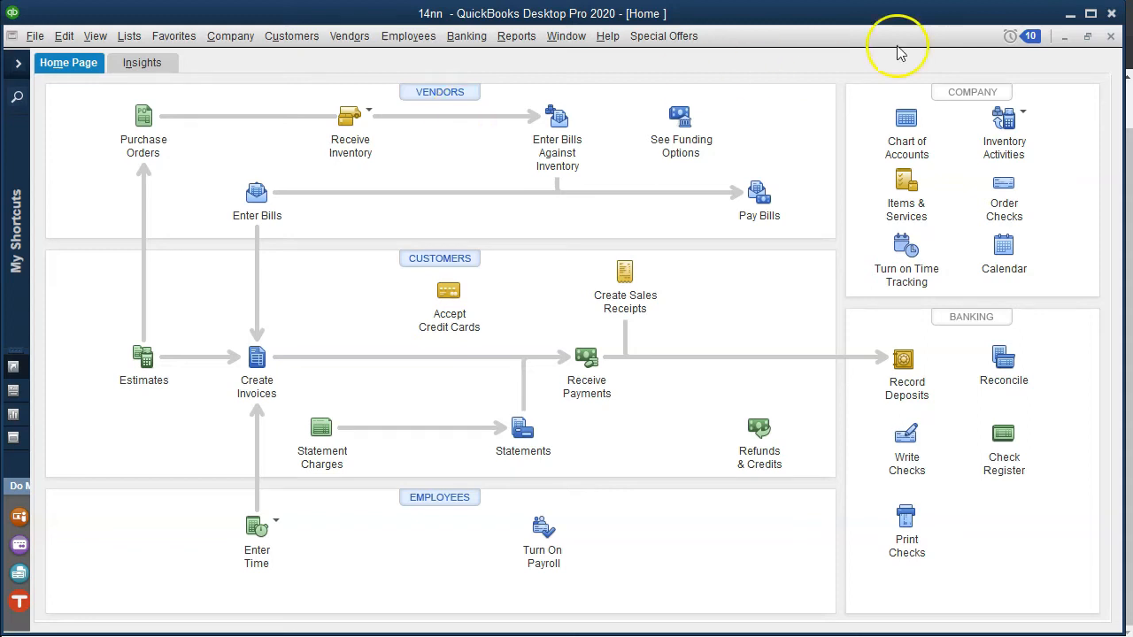
Step: Back in Xero, select the Fender bill for payment and inspect its details and payment section before returning to the list
left_click(1070, 13)
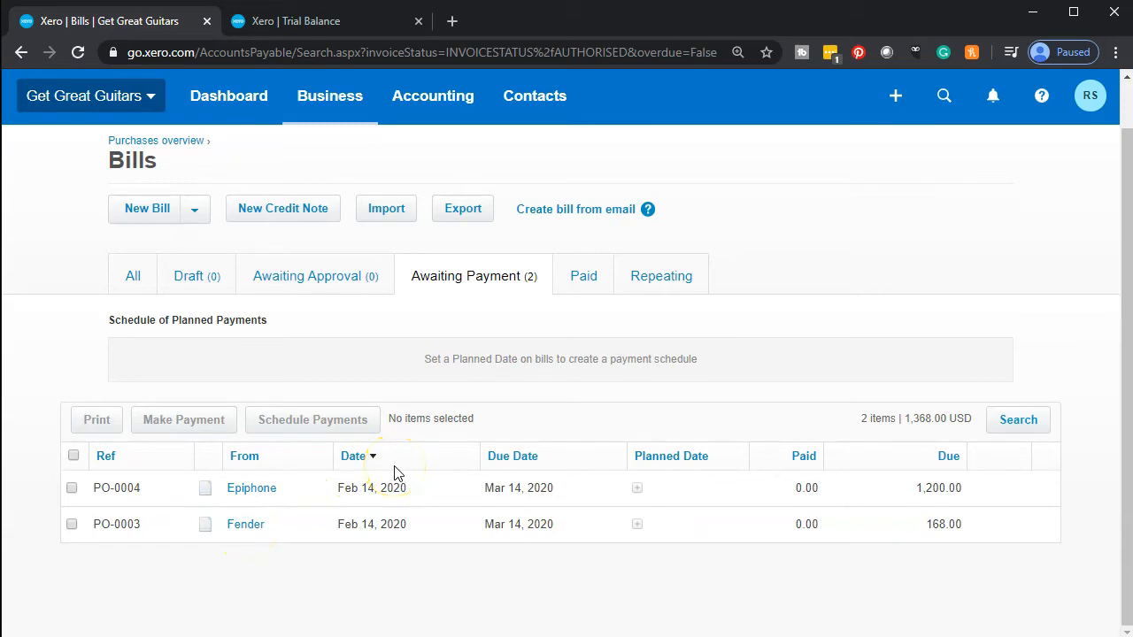
left_click(71, 525)
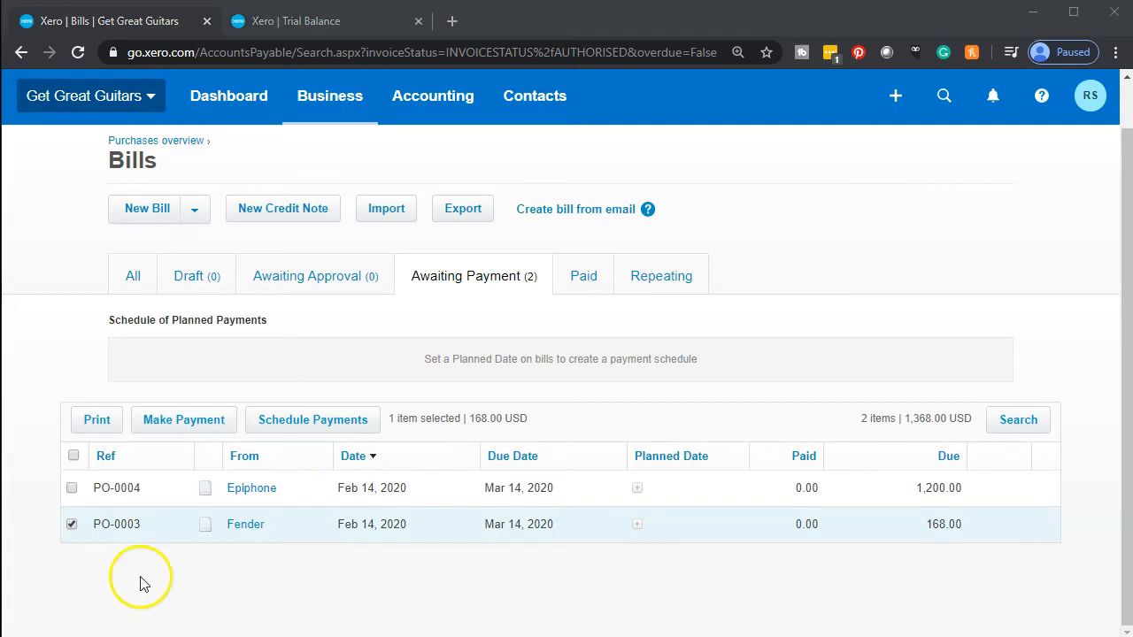
left_click(245, 529)
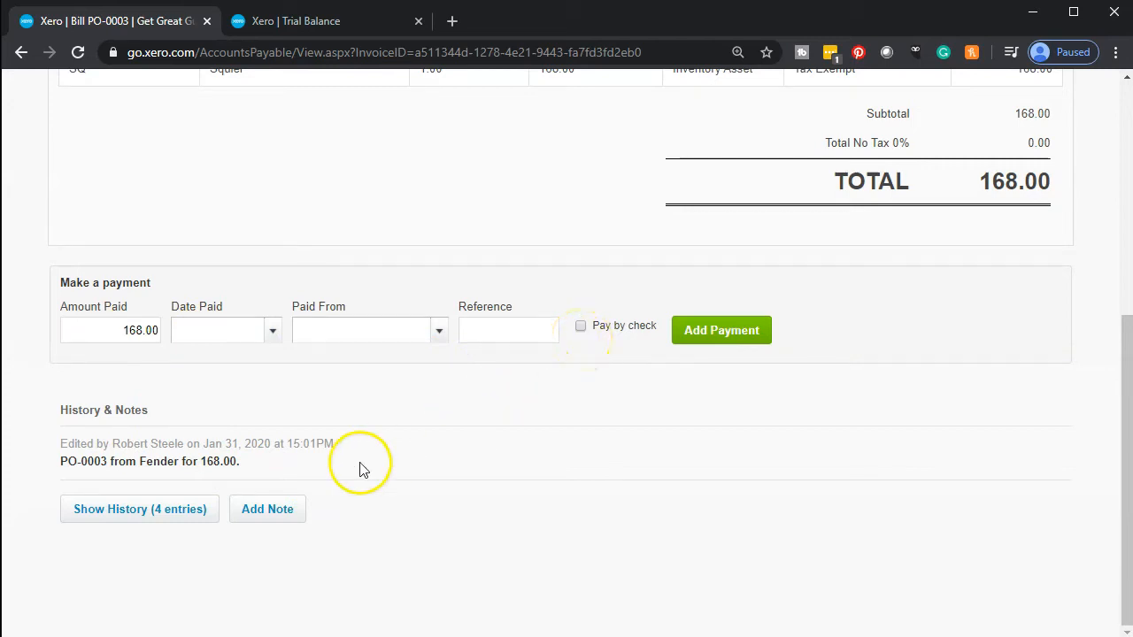
scroll(81, 222, "up", 5)
left_click(22, 53)
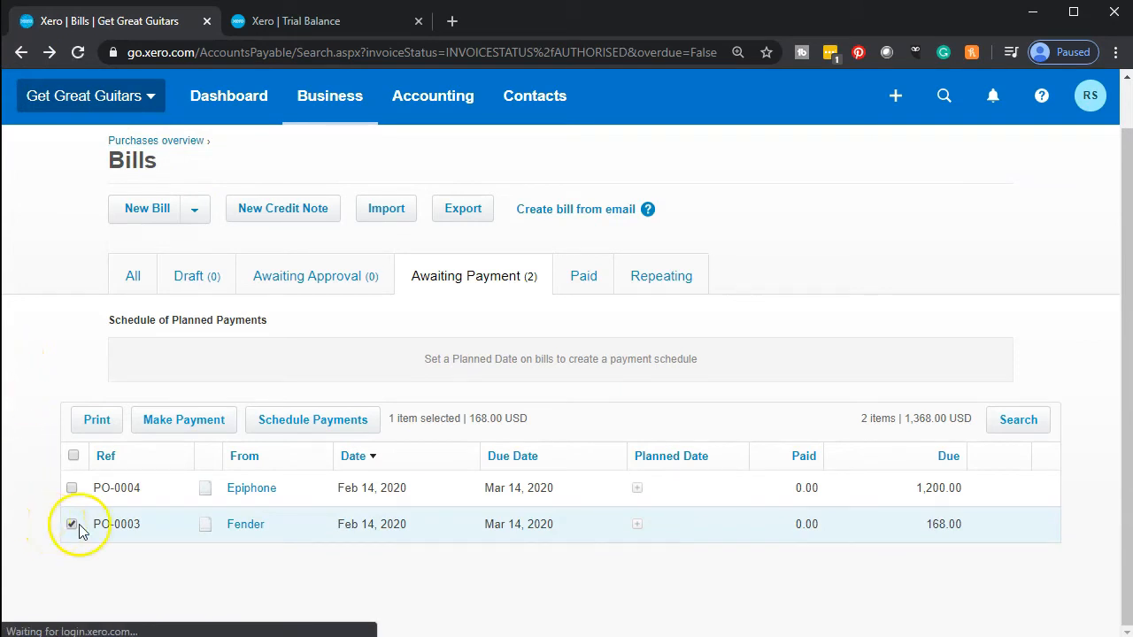
Step: Start a check payment for the selected Fender bill and set Checking as the bank account
left_click(182, 423)
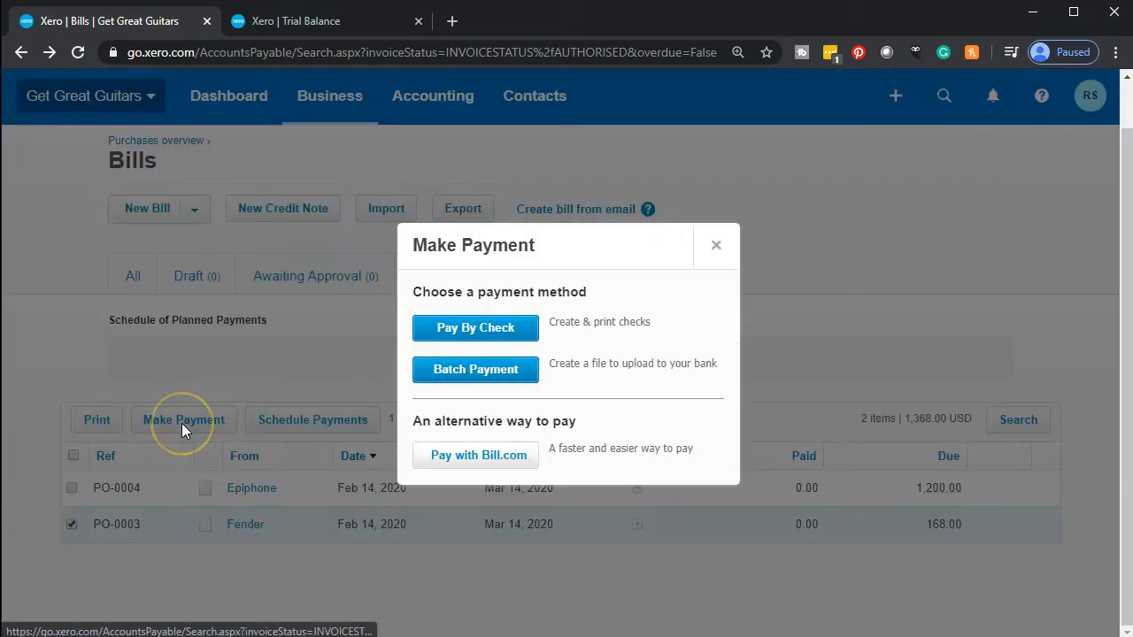
left_click(509, 337)
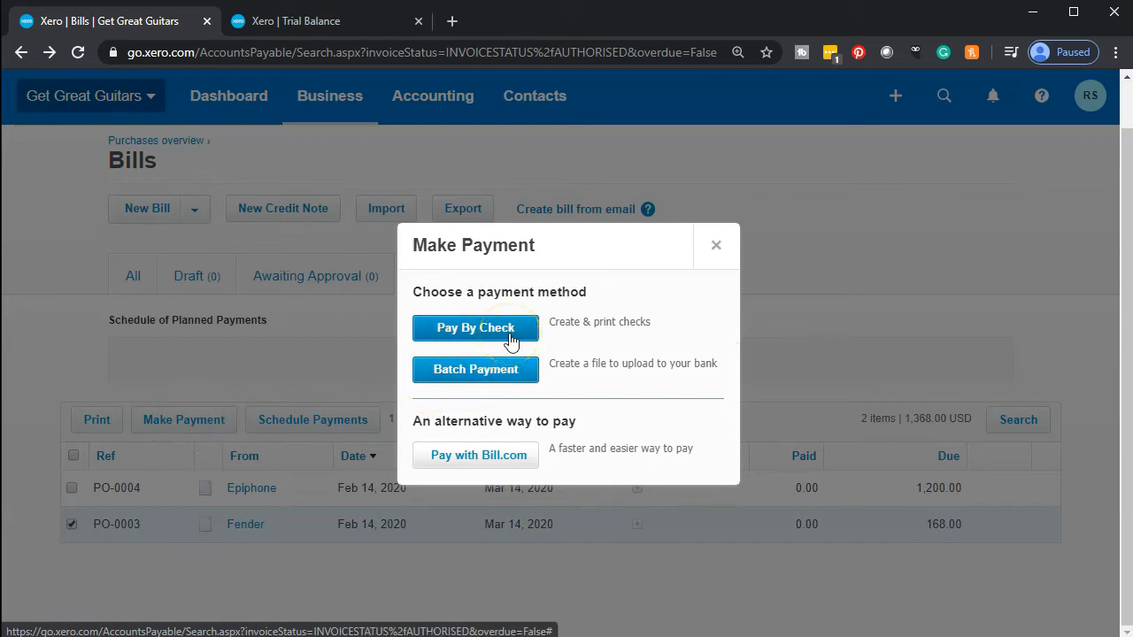
left_click(510, 340)
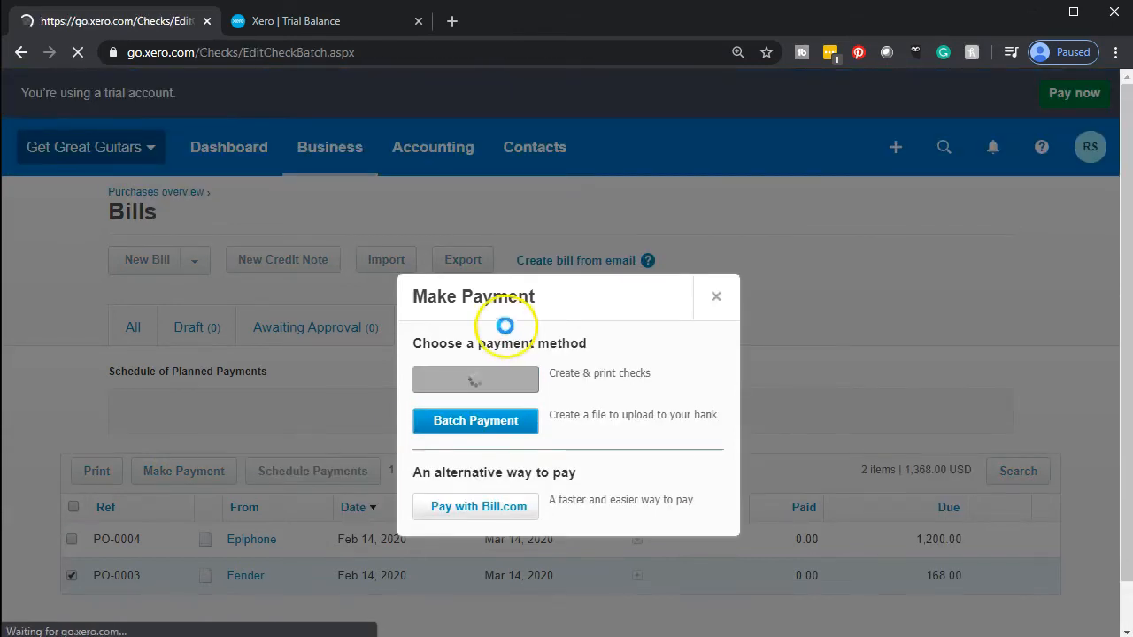
left_click(303, 281)
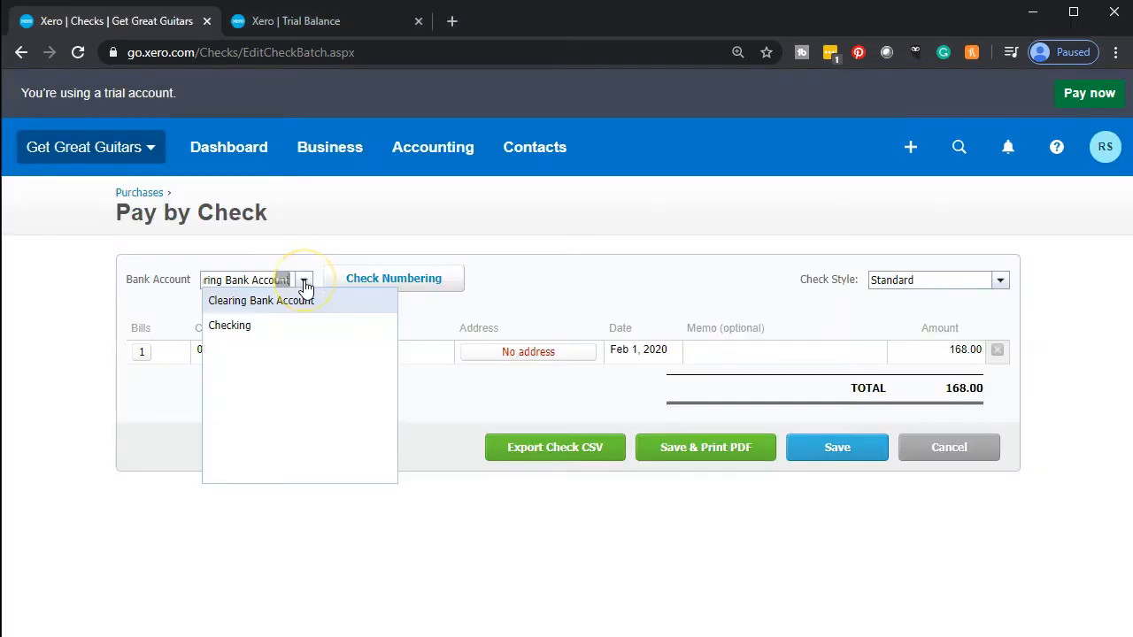
left_click(289, 311)
left_click(304, 280)
left_click(267, 346)
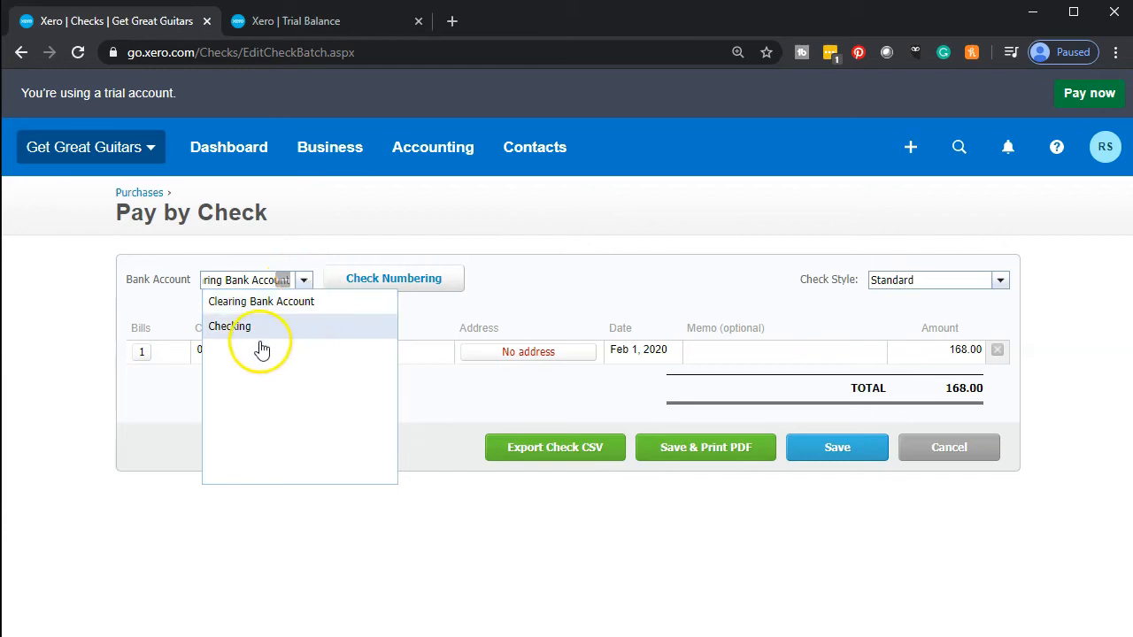
left_click(253, 330)
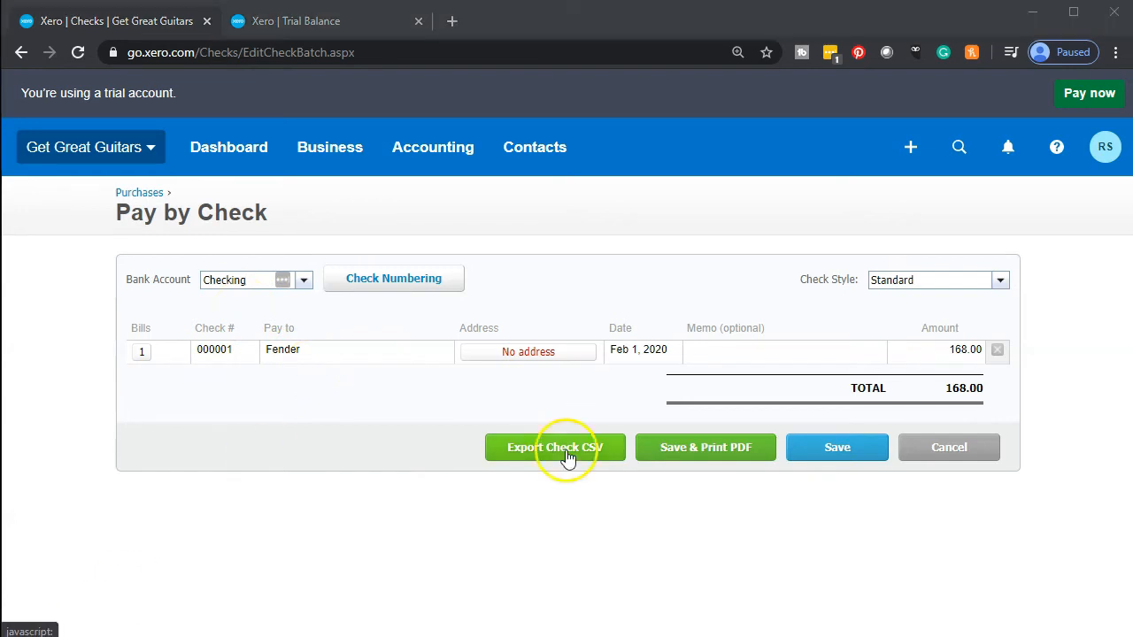
Step: View the check numbering option without changing it, then save the Fender check as a print PDF and examine it
left_click(442, 283)
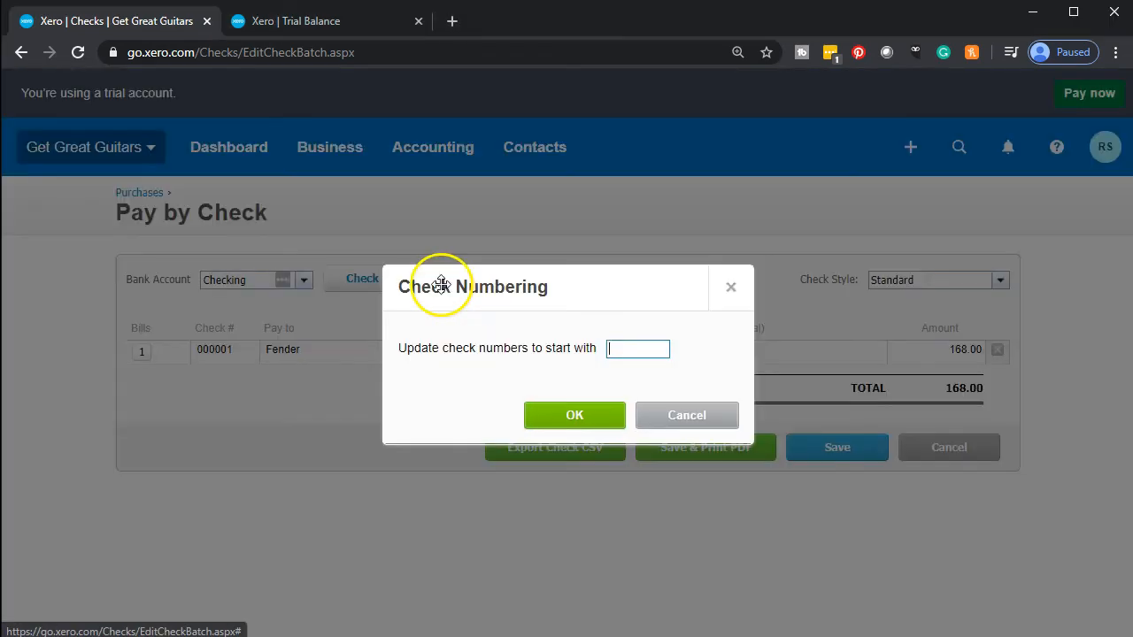
left_click(731, 288)
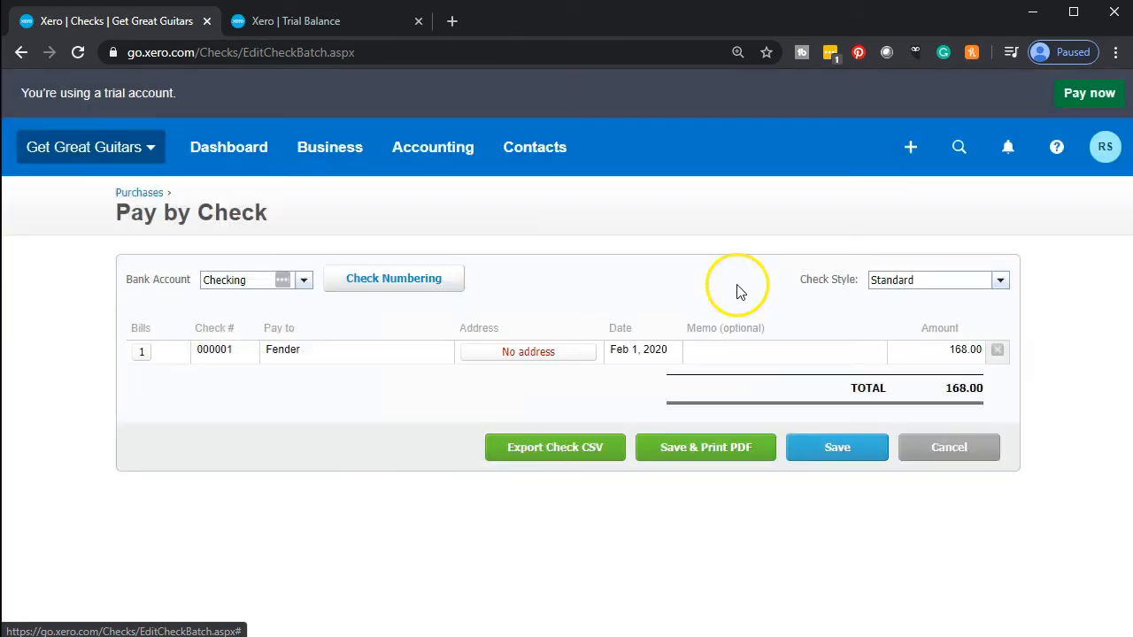
left_click(701, 452)
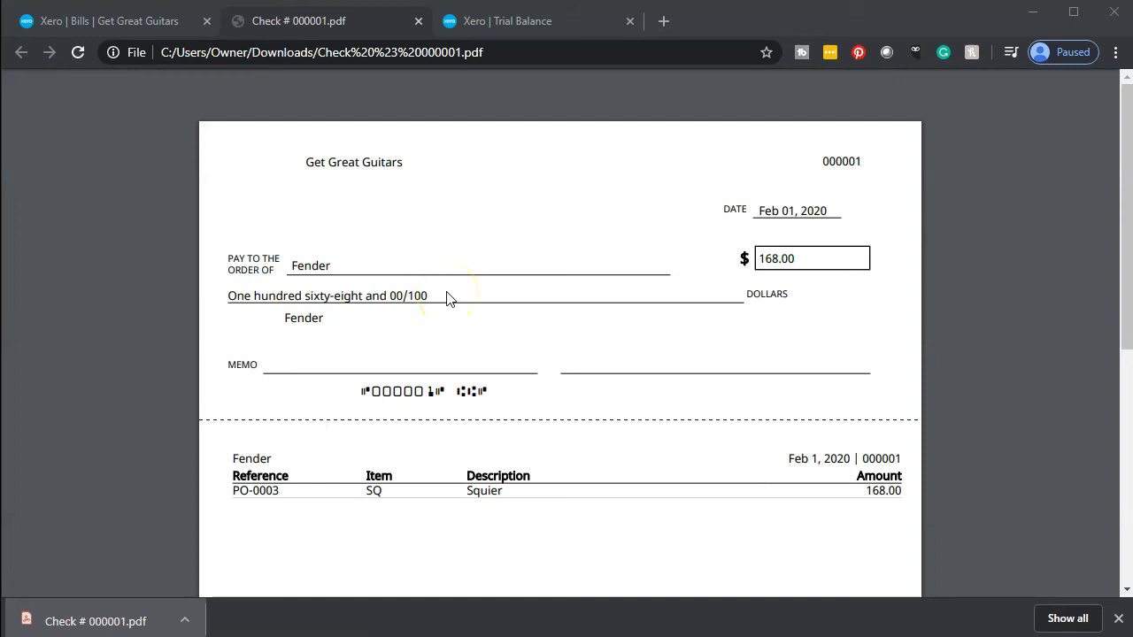
scroll(447, 299, "down", 5)
scroll(447, 299, "up", 2)
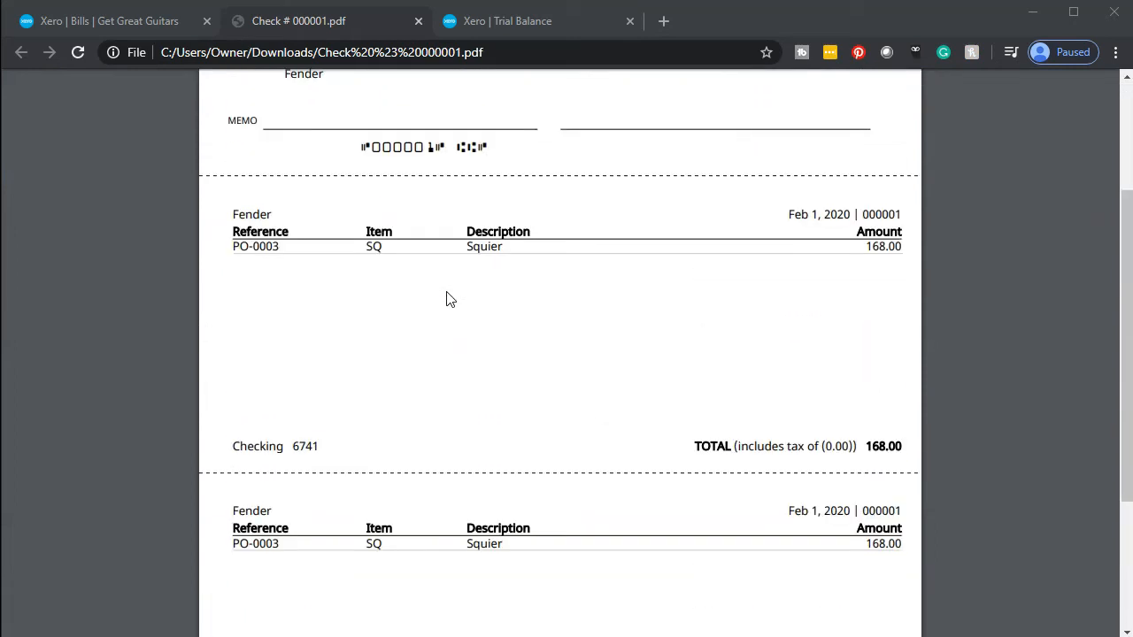
Step: Review the upper part of the printed Fender check, close its PDF, and return to the Xero dashboard
scroll(447, 299, "up", 3)
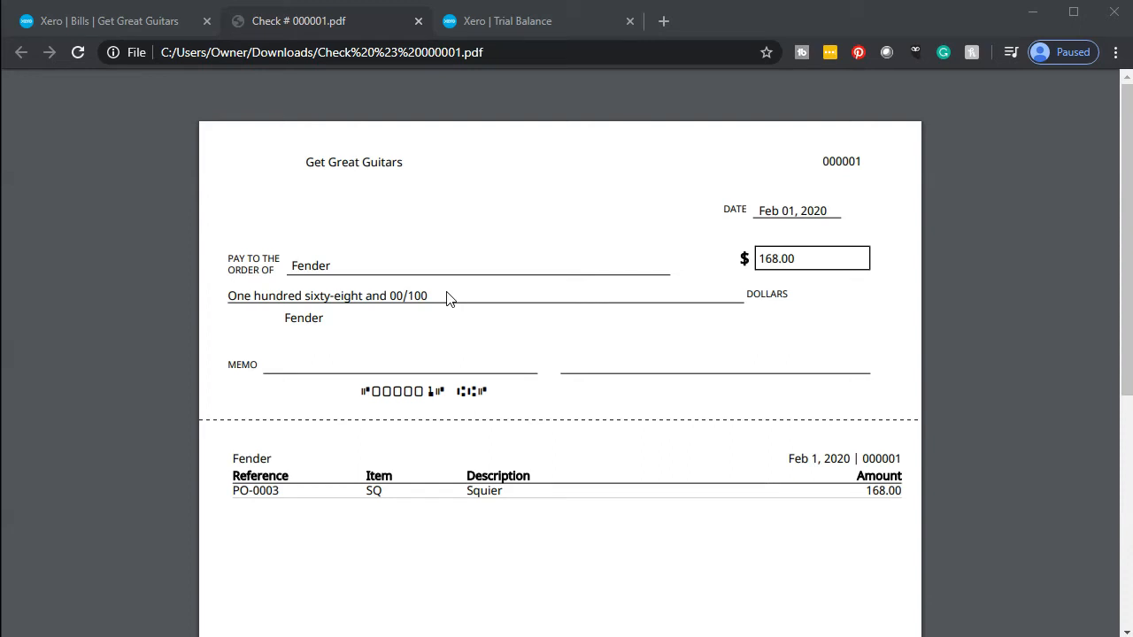
left_click(419, 22)
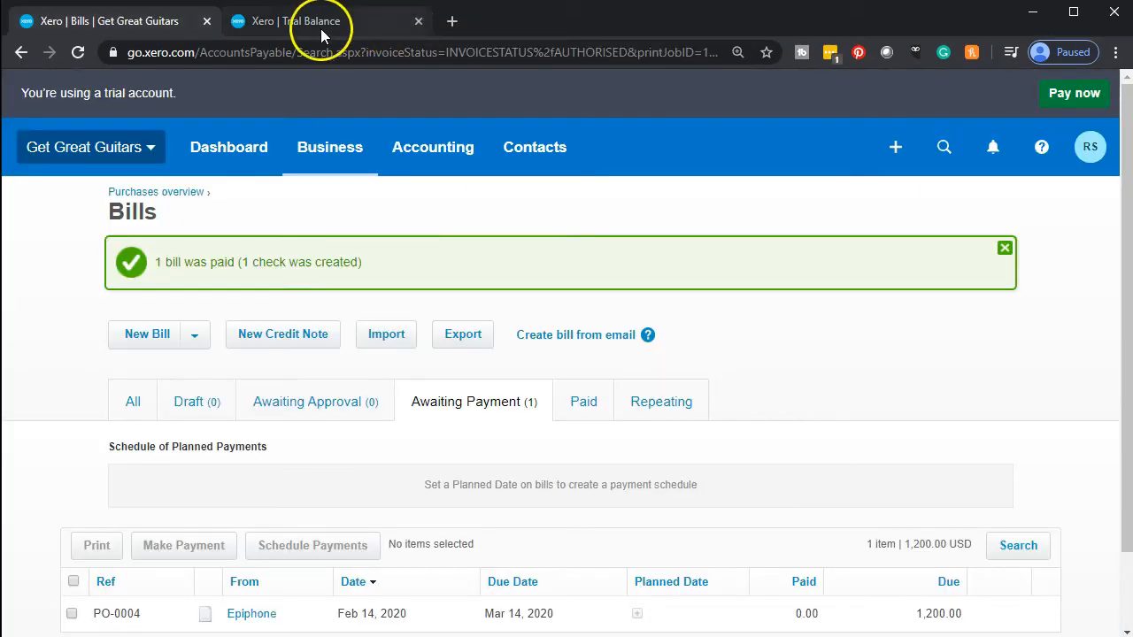
left_click(252, 164)
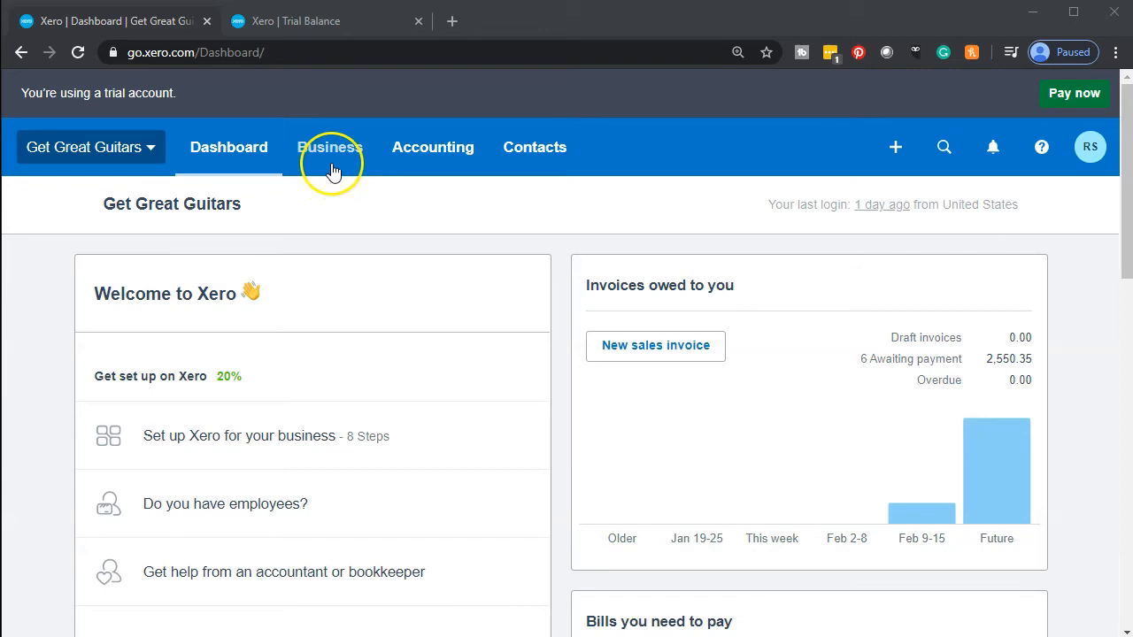
Step: Open the list of checks for Get Great Guitars to view the Fender check's entry
left_click(330, 159)
key("ctrl+minus")
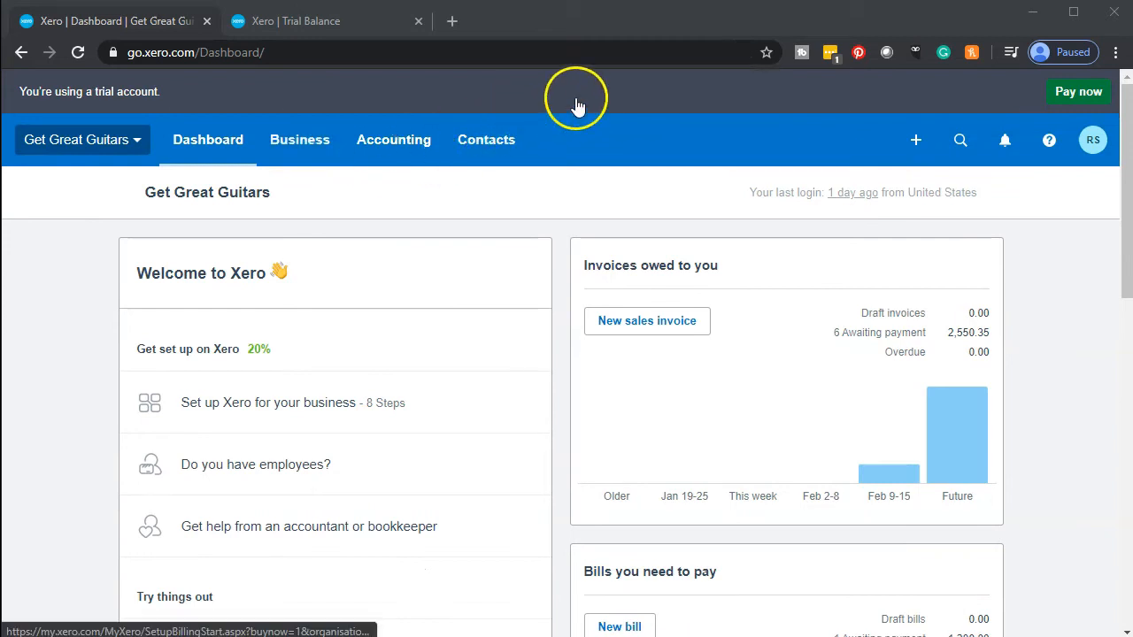
left_click(306, 159)
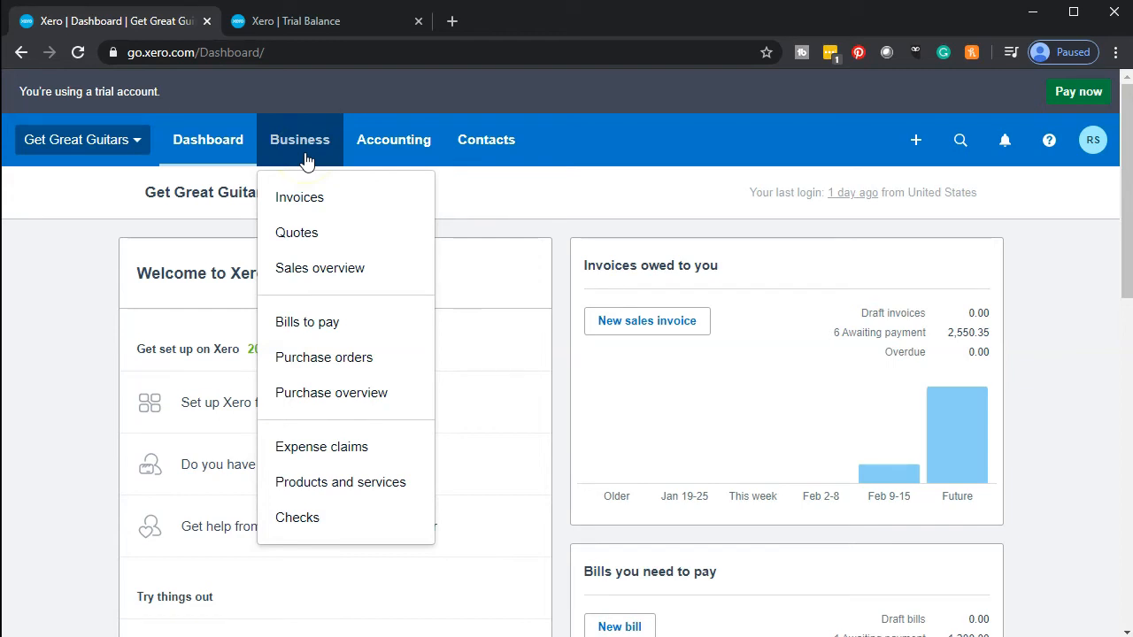
left_click(331, 534)
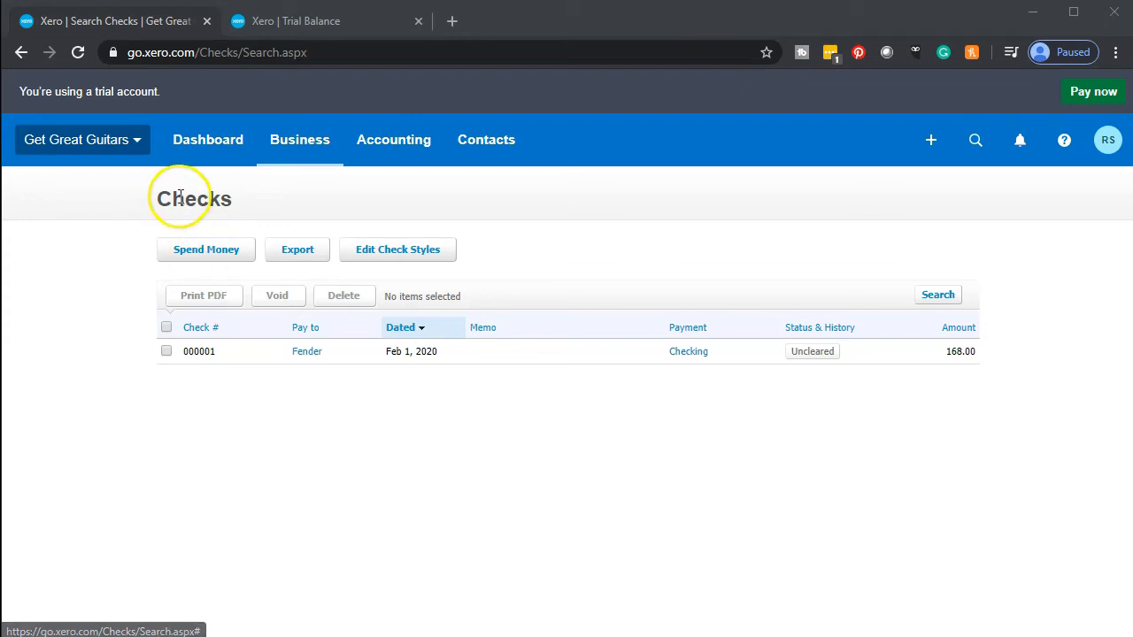
Step: Return to the dashboard and open the bills awaiting payment through the purchases overview
left_click(200, 155)
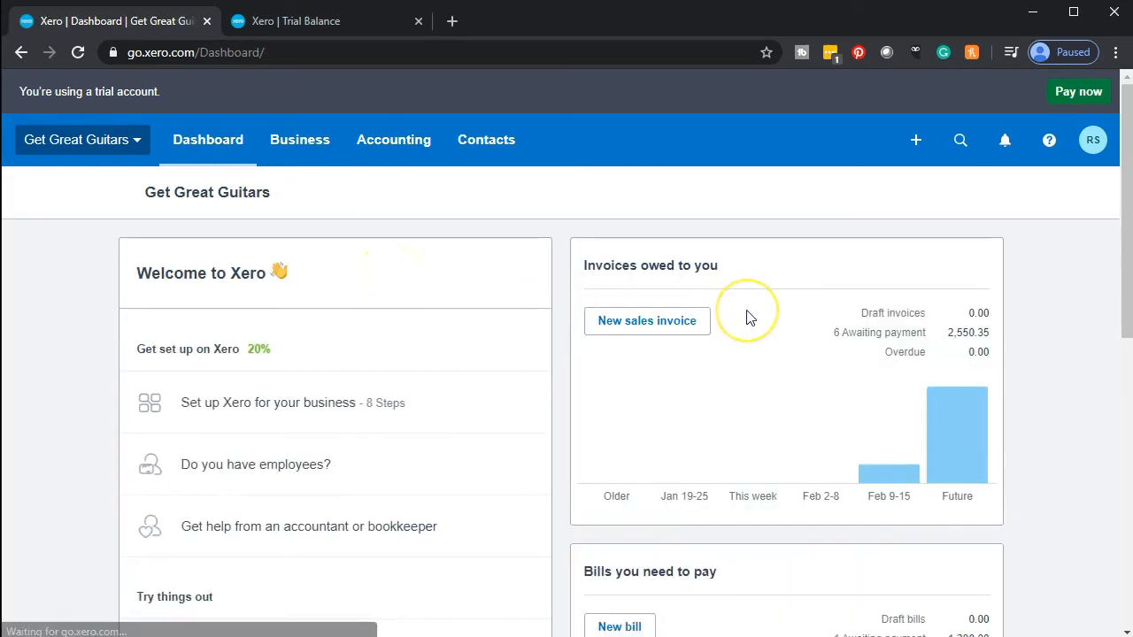
scroll(746, 316, "down", 2)
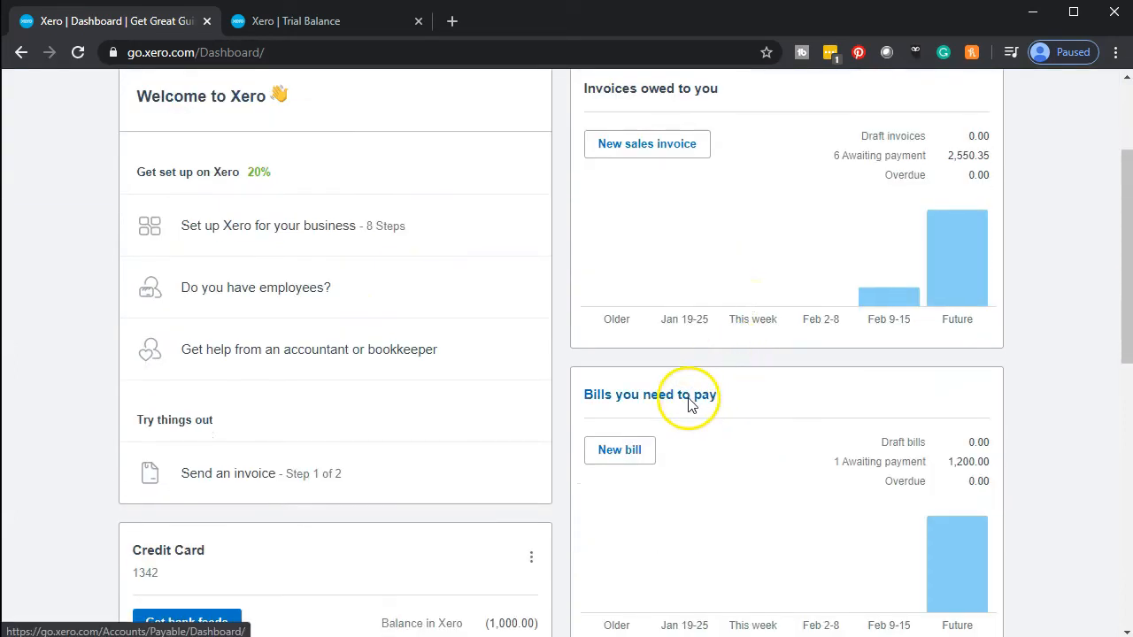
left_click(690, 405)
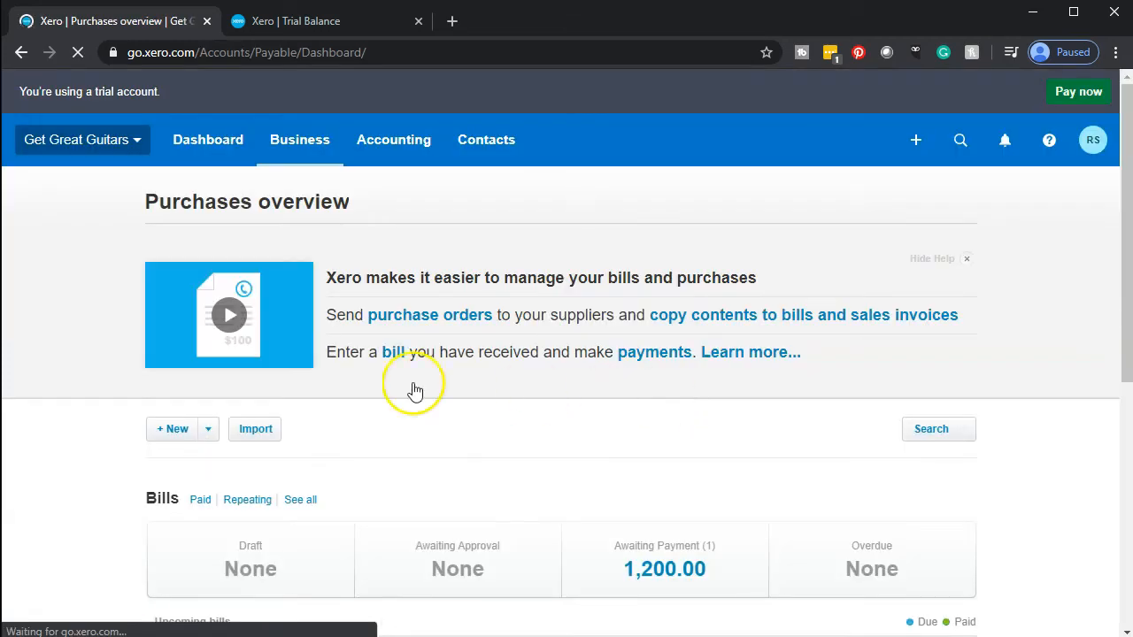
scroll(416, 390, "down", 2)
left_click(655, 394)
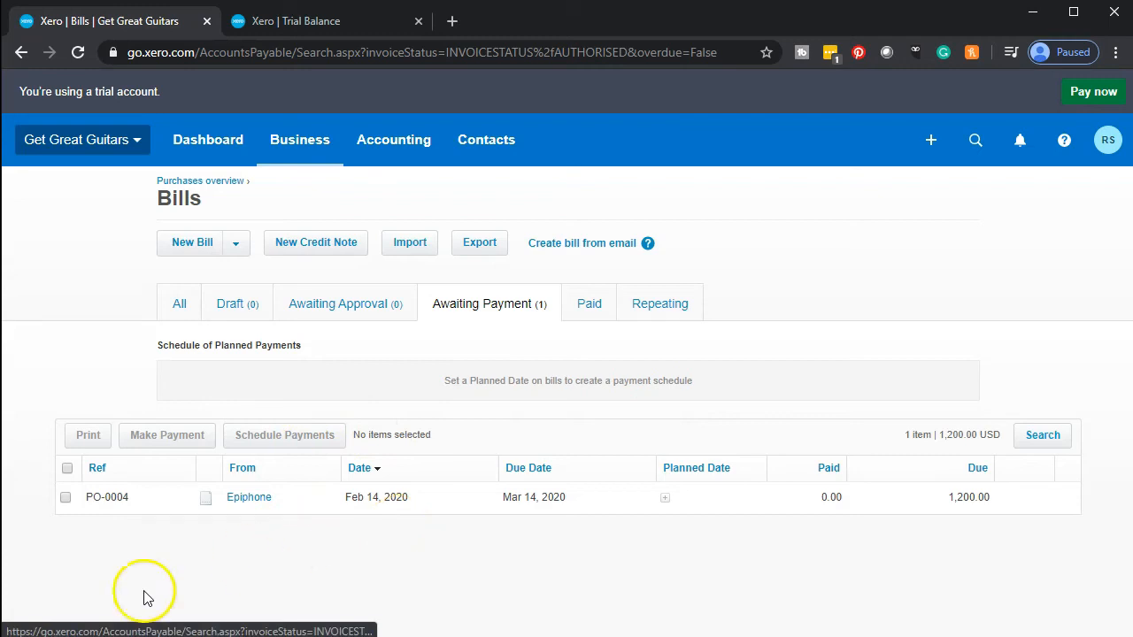
Step: Switch the bills list to paid bills and examine the Fender bill's entry
left_click(589, 305)
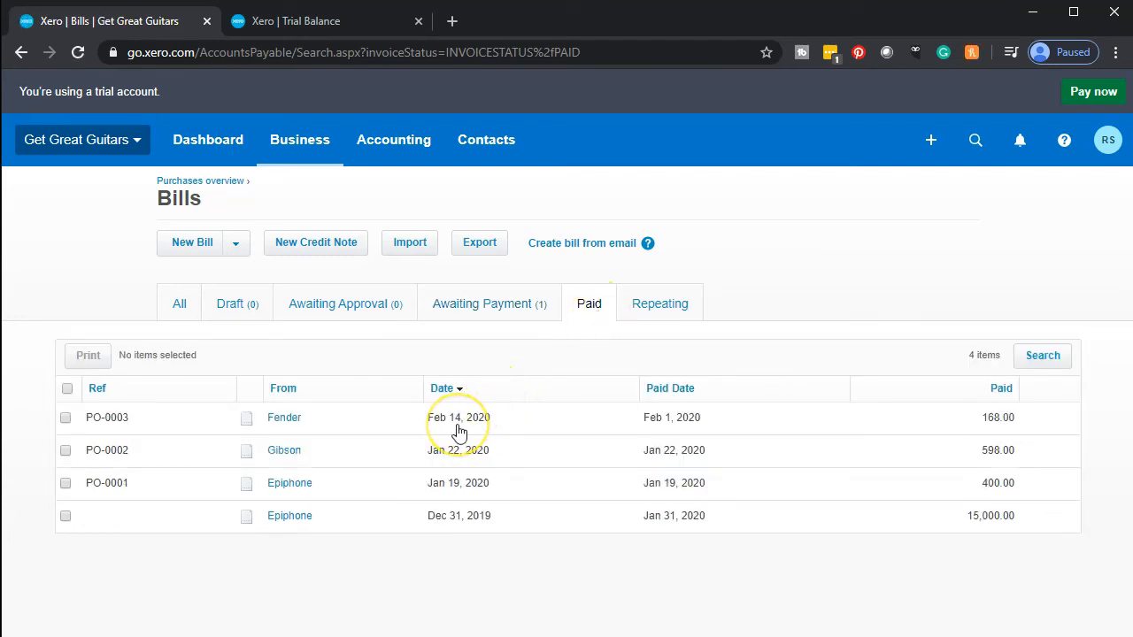
key("ctrl+plus")
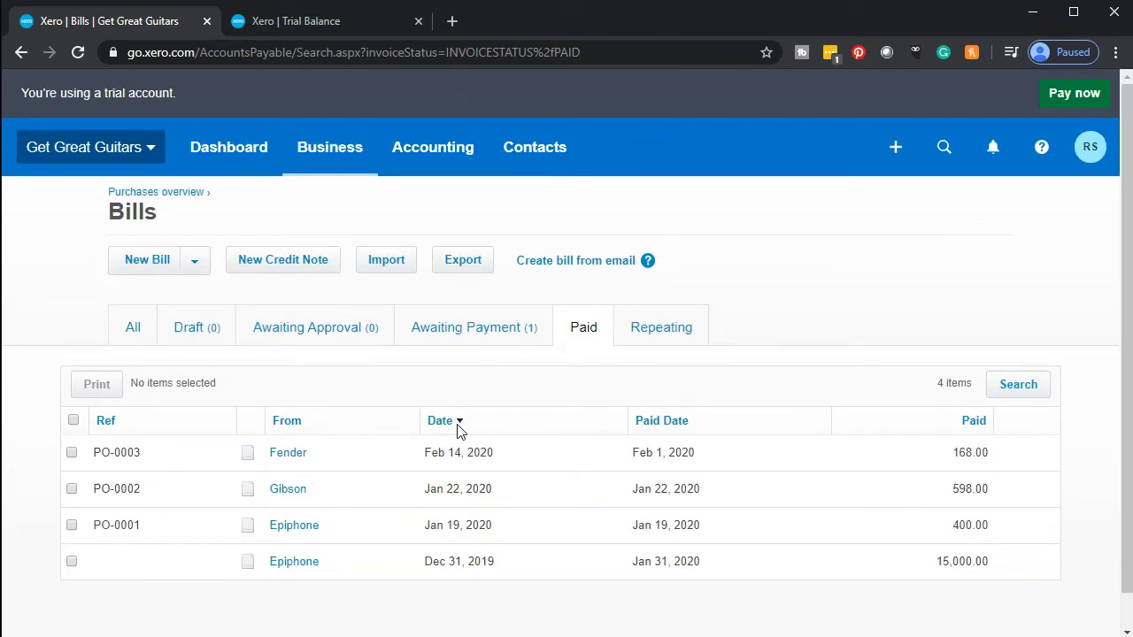
left_click(549, 161)
Step: Go to the open Trial Balance report and refresh it with its existing date setting
left_click(323, 22)
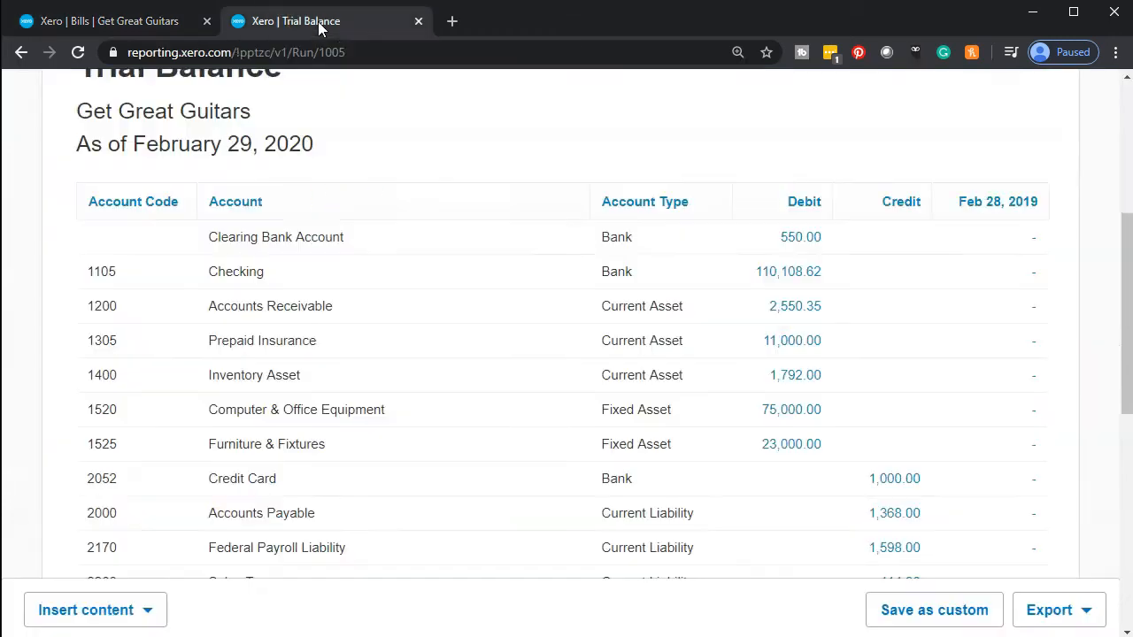
scroll(389, 309, "up", 3)
left_click(542, 219)
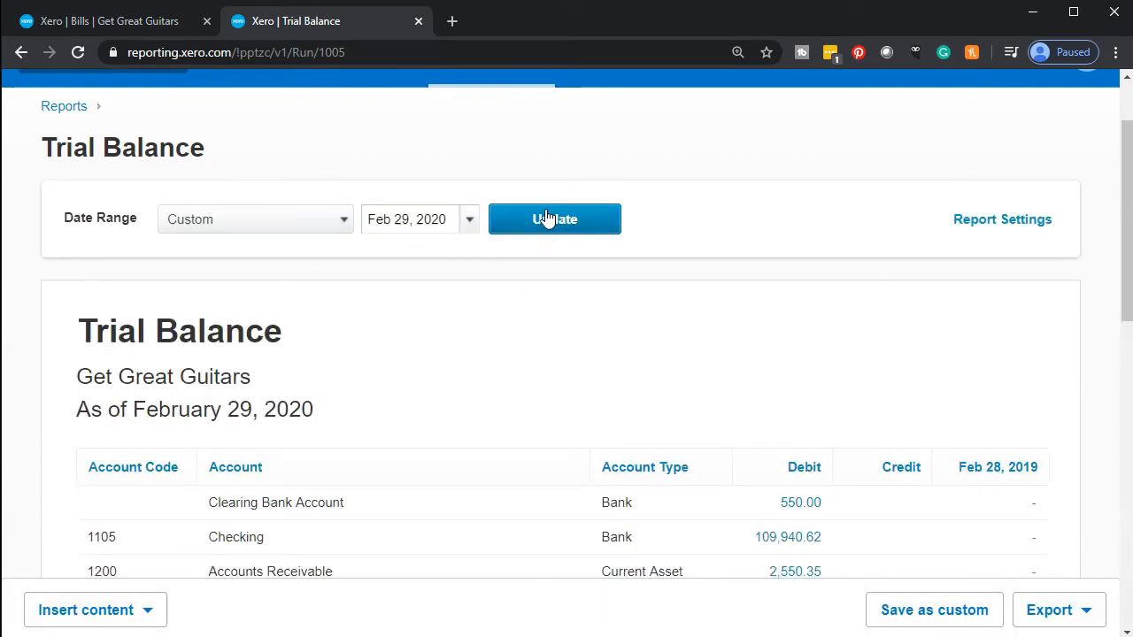
Step: Open the Checking account's transactions from the Trial Balance, examine the Fender payment entry, and go back to the report
scroll(496, 412, "down", 1)
left_click(766, 462)
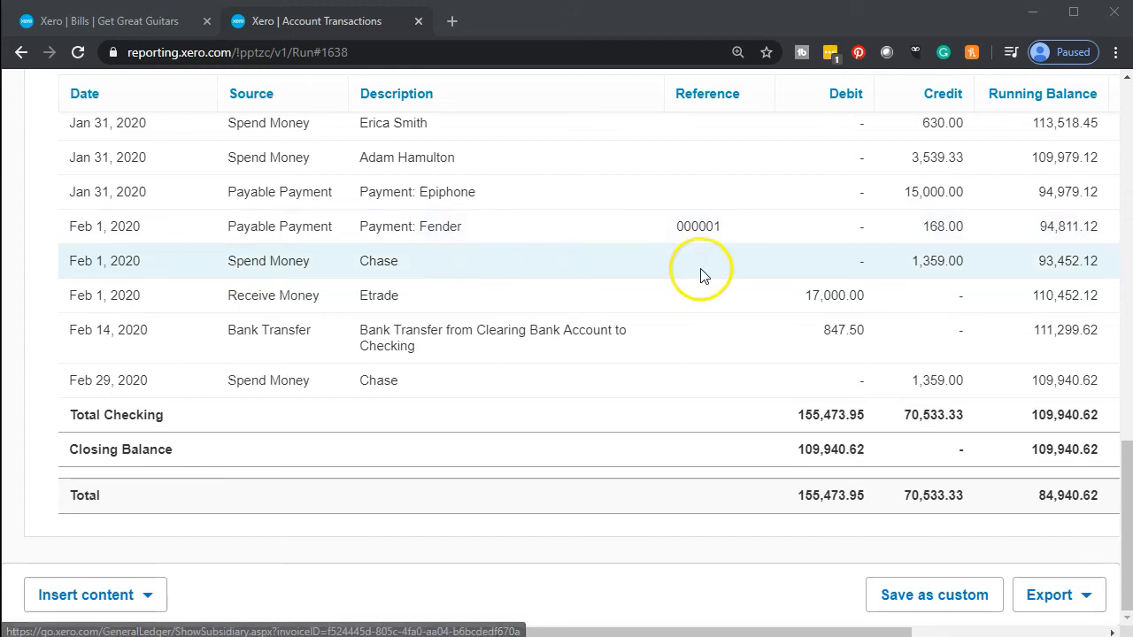
scroll(152, 582, "up", 15)
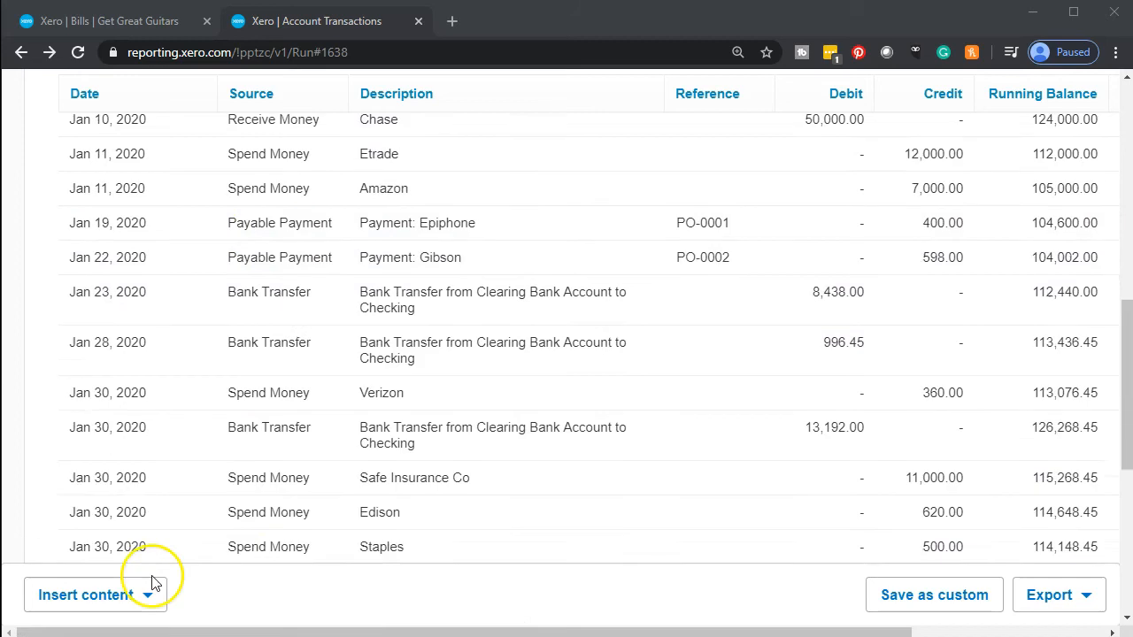
left_click(23, 55)
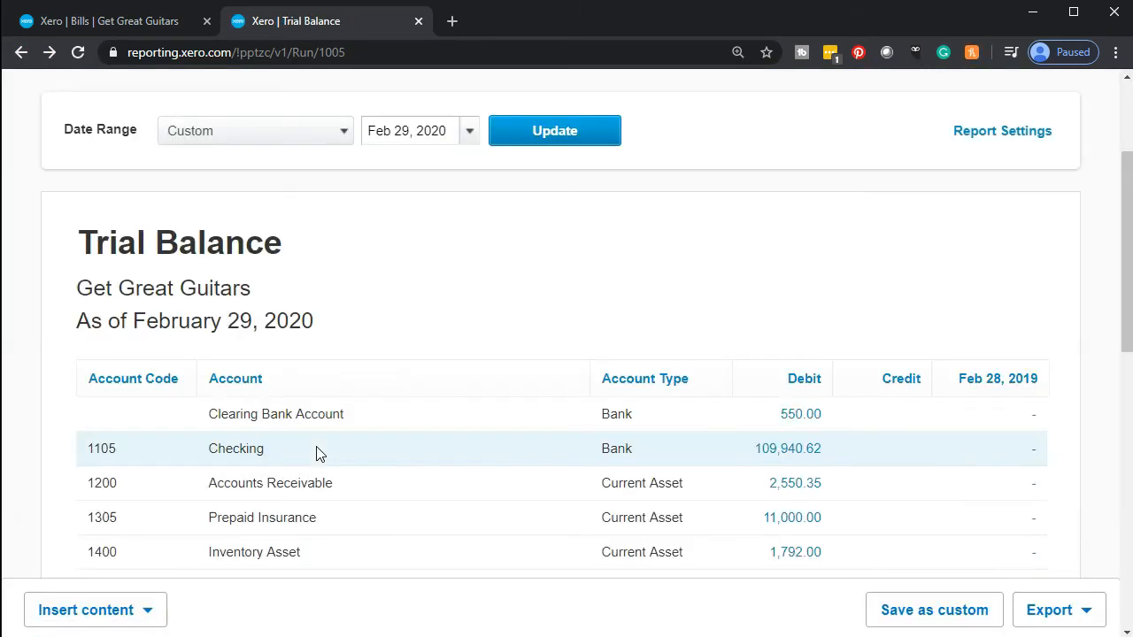
Step: Open the Accounts Payable transactions from the Trial Balance and examine the Fender payment, invoice entries, and closing balance
scroll(317, 453, "down", 4)
left_click(341, 352)
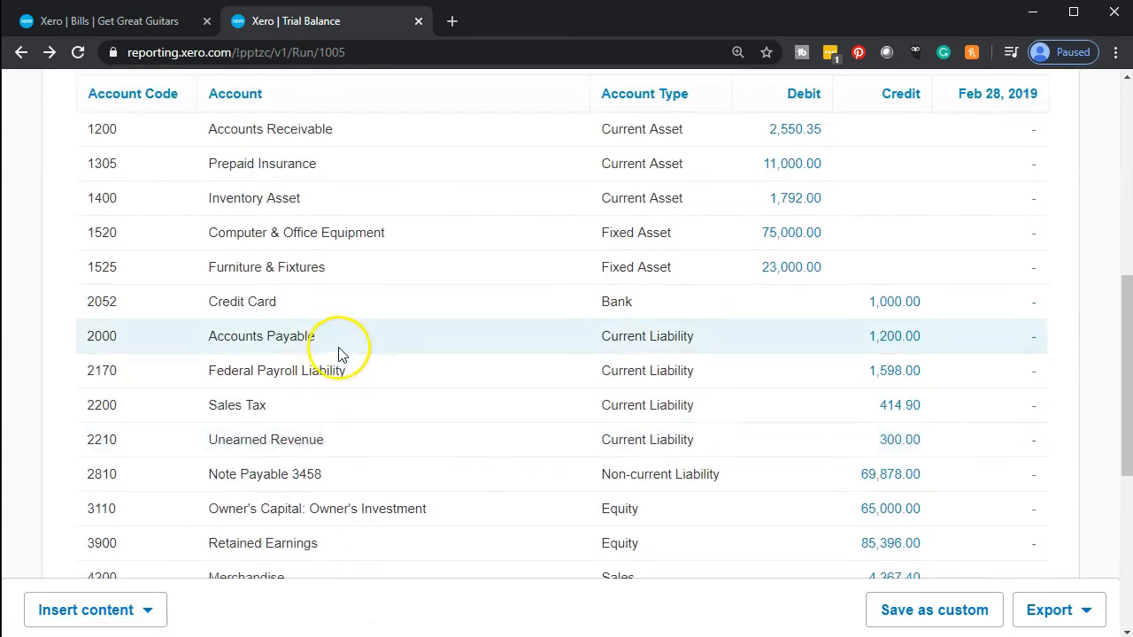
left_click(896, 347)
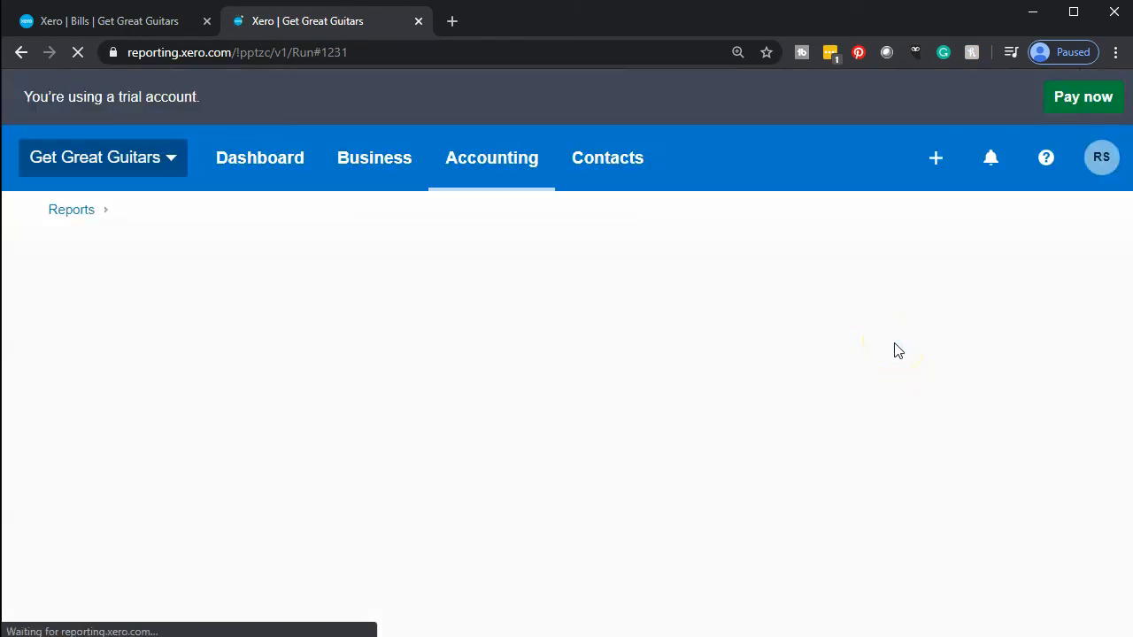
left_click(749, 412)
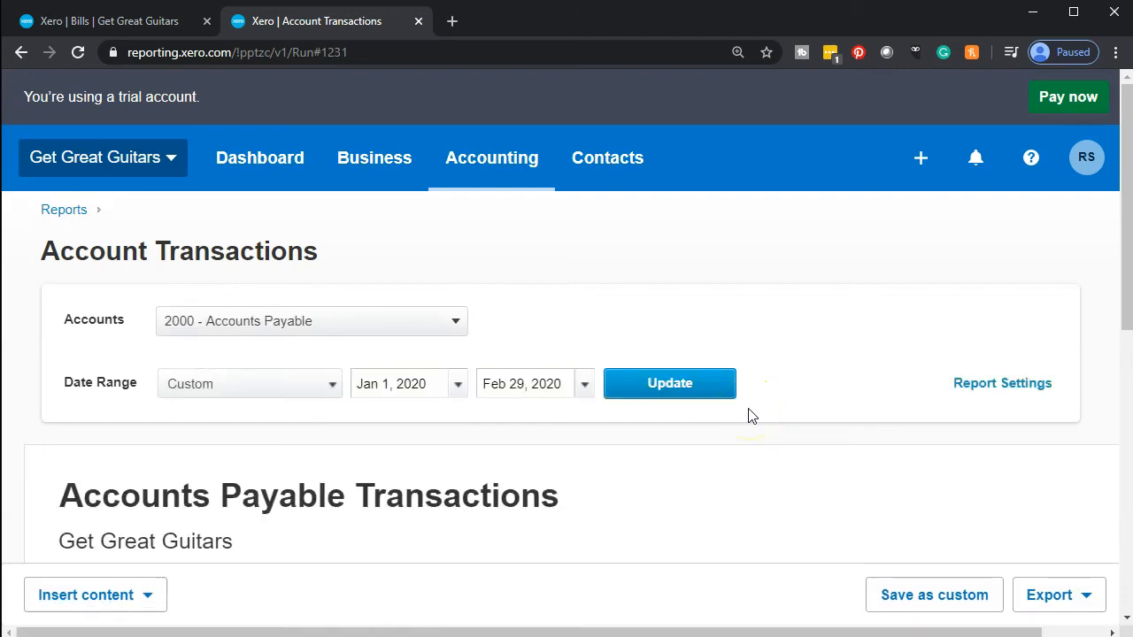
scroll(749, 414, "down", 6)
left_click(768, 428)
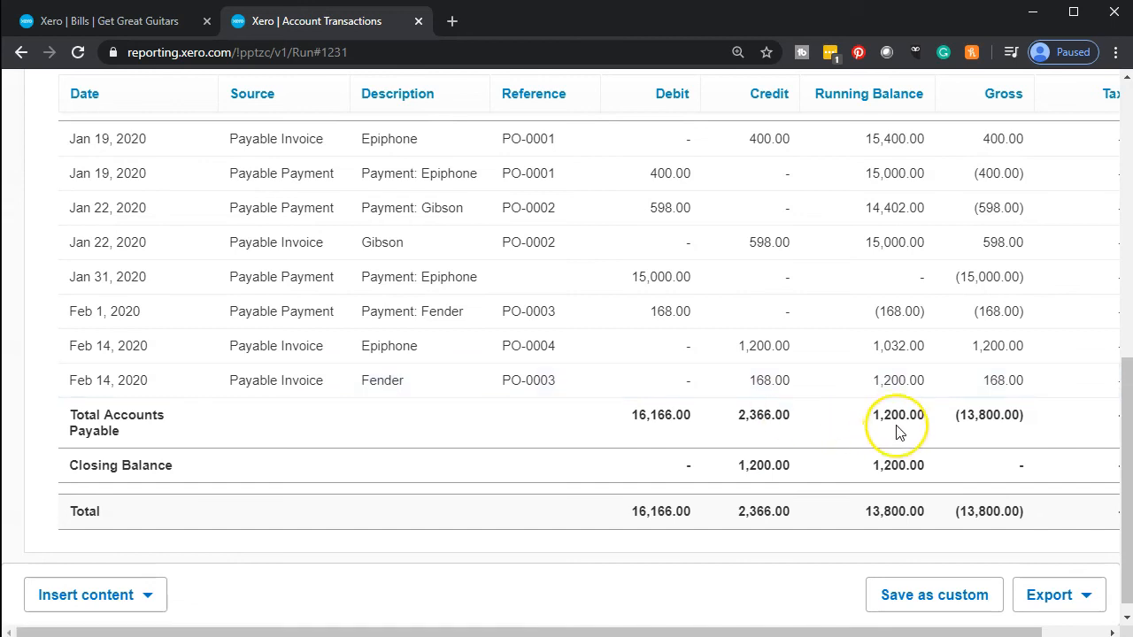
scroll(898, 433, "up", 4)
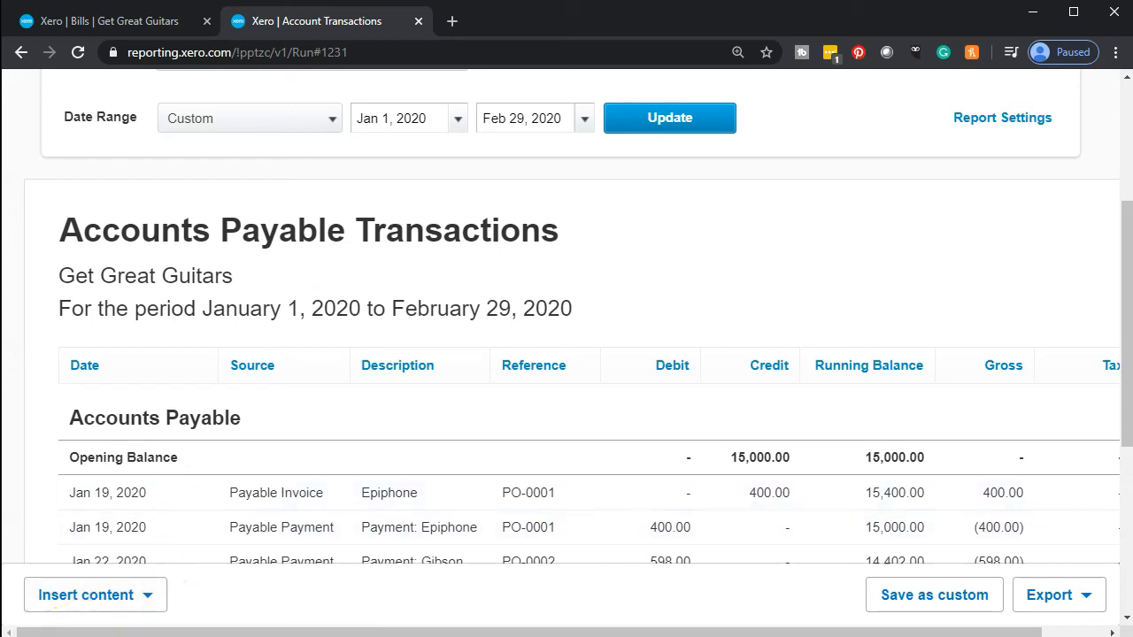
Step: Return to the Trial Balance and review the liability, equity, income, and expense accounts
left_click(20, 52)
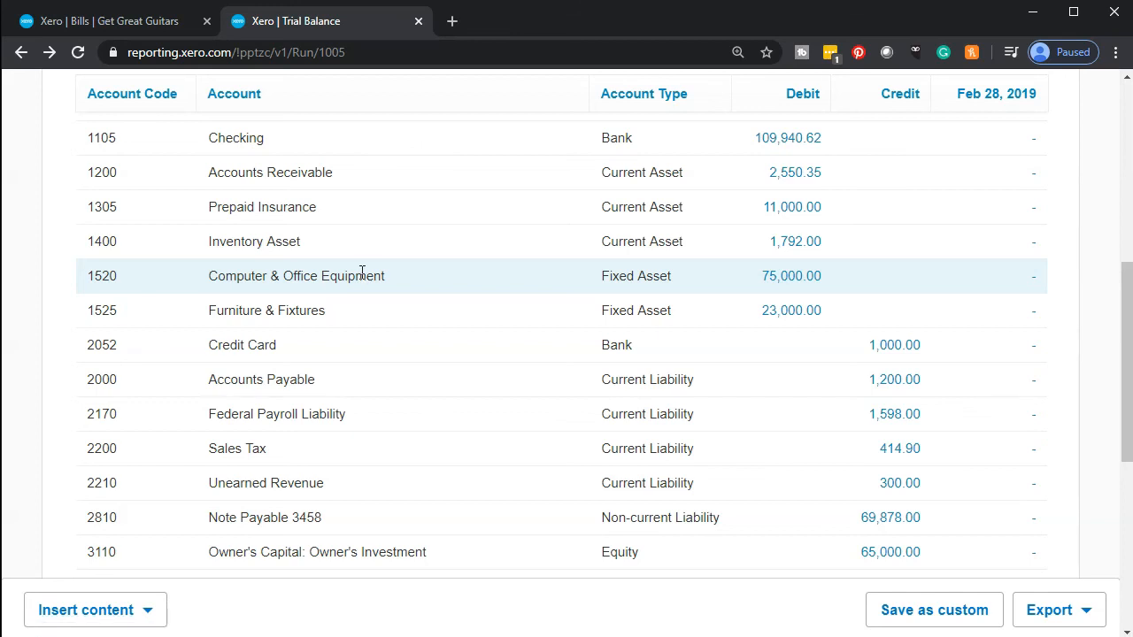
scroll(362, 273, "down", 2)
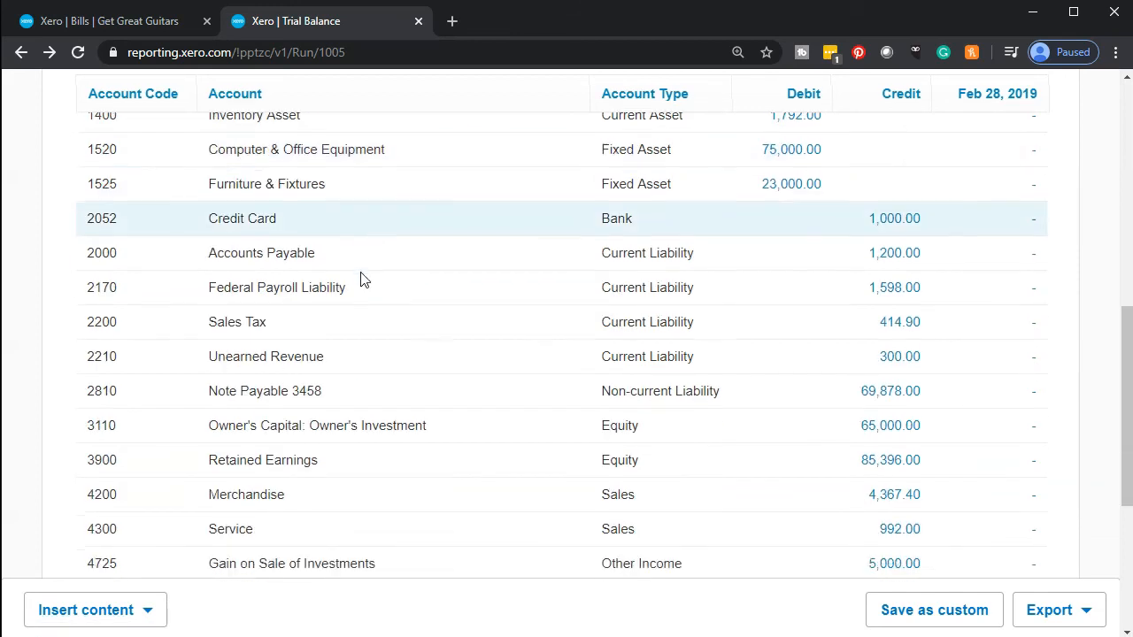
scroll(362, 279, "down", 1)
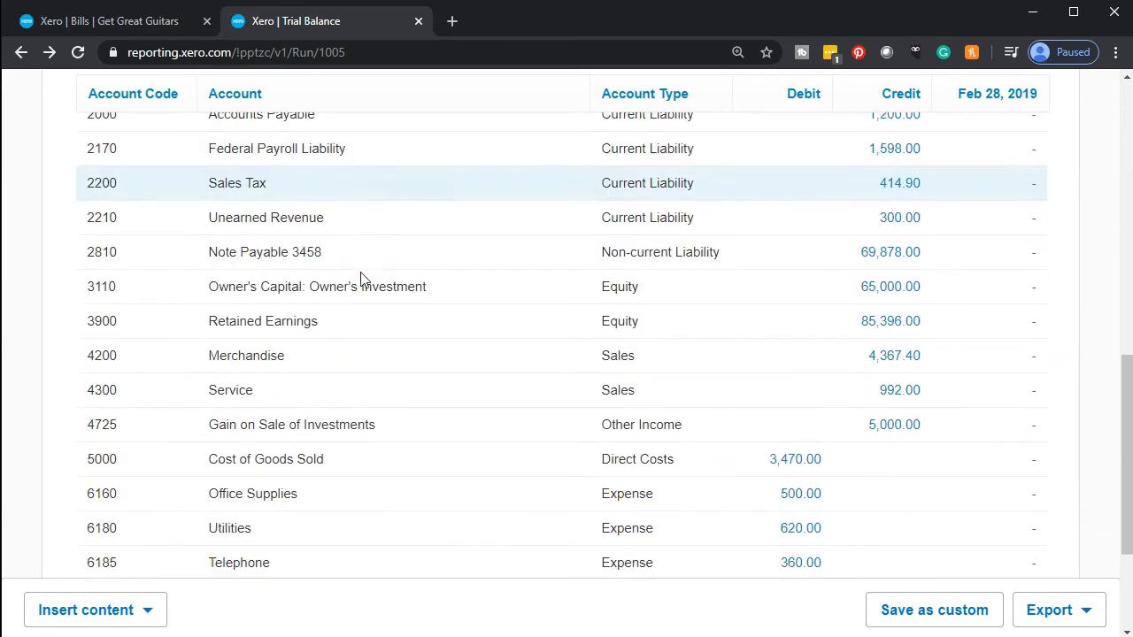